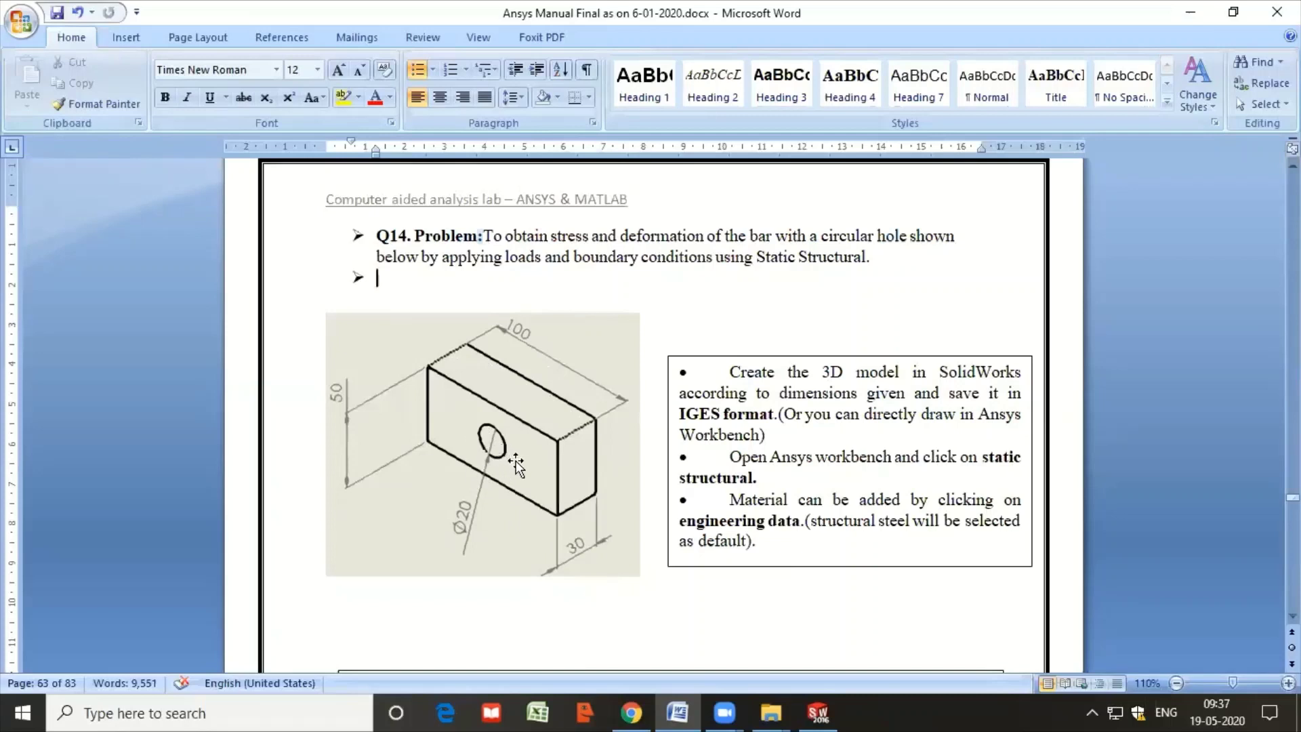
# - Create a new SOLIDWORKS part document
pyautogui.click(820, 712)
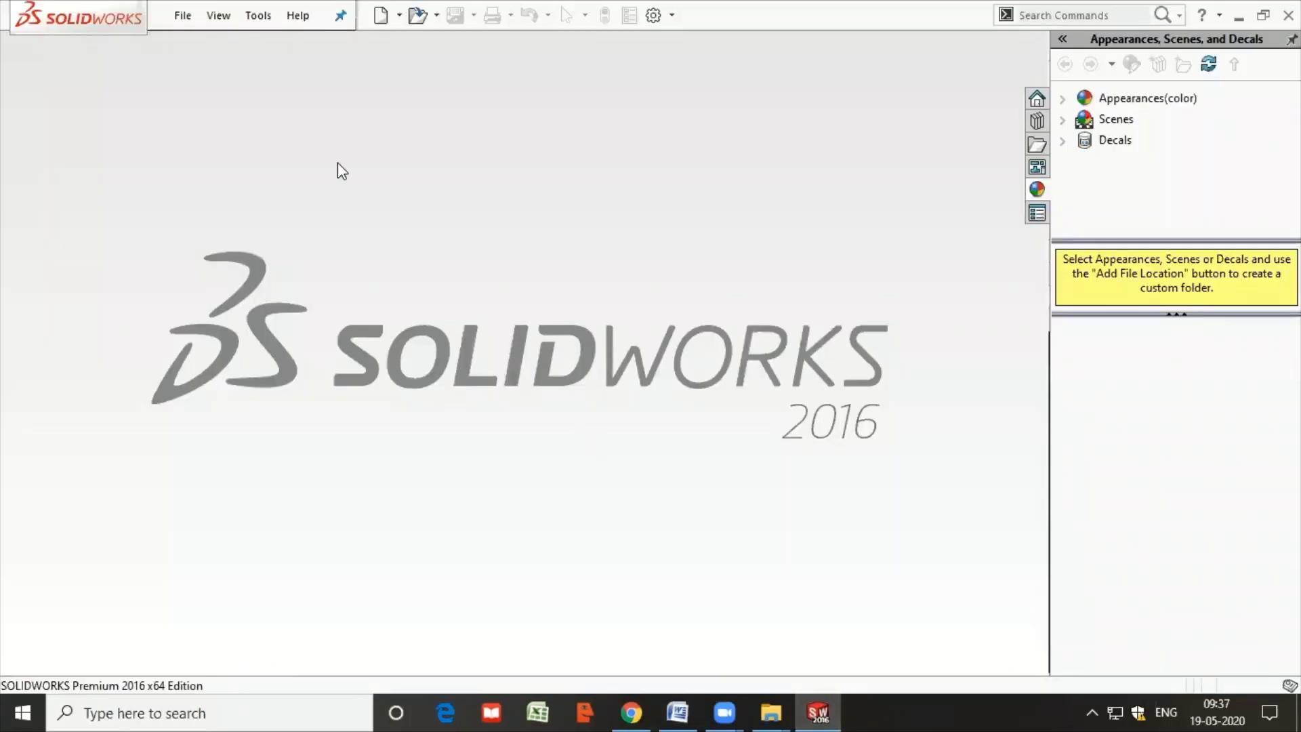
pyautogui.click(183, 15)
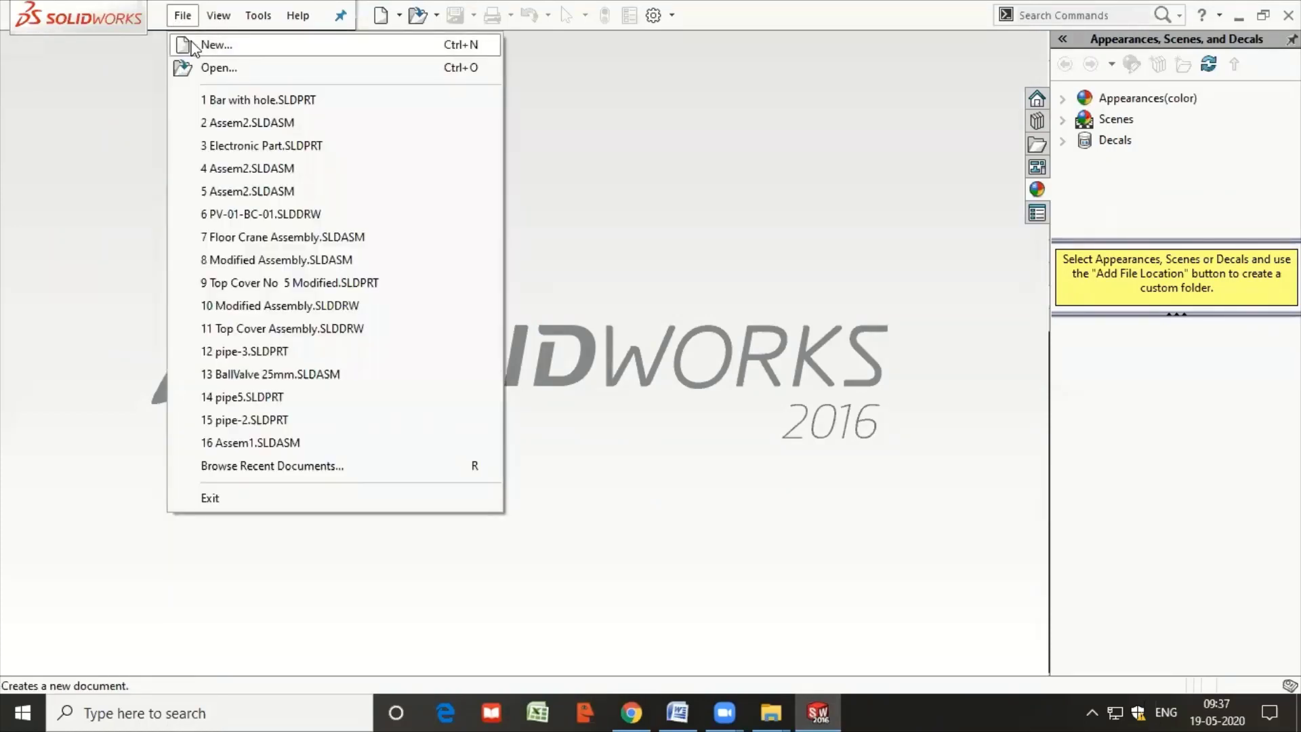
pyautogui.click(194, 45)
pyautogui.click(399, 169)
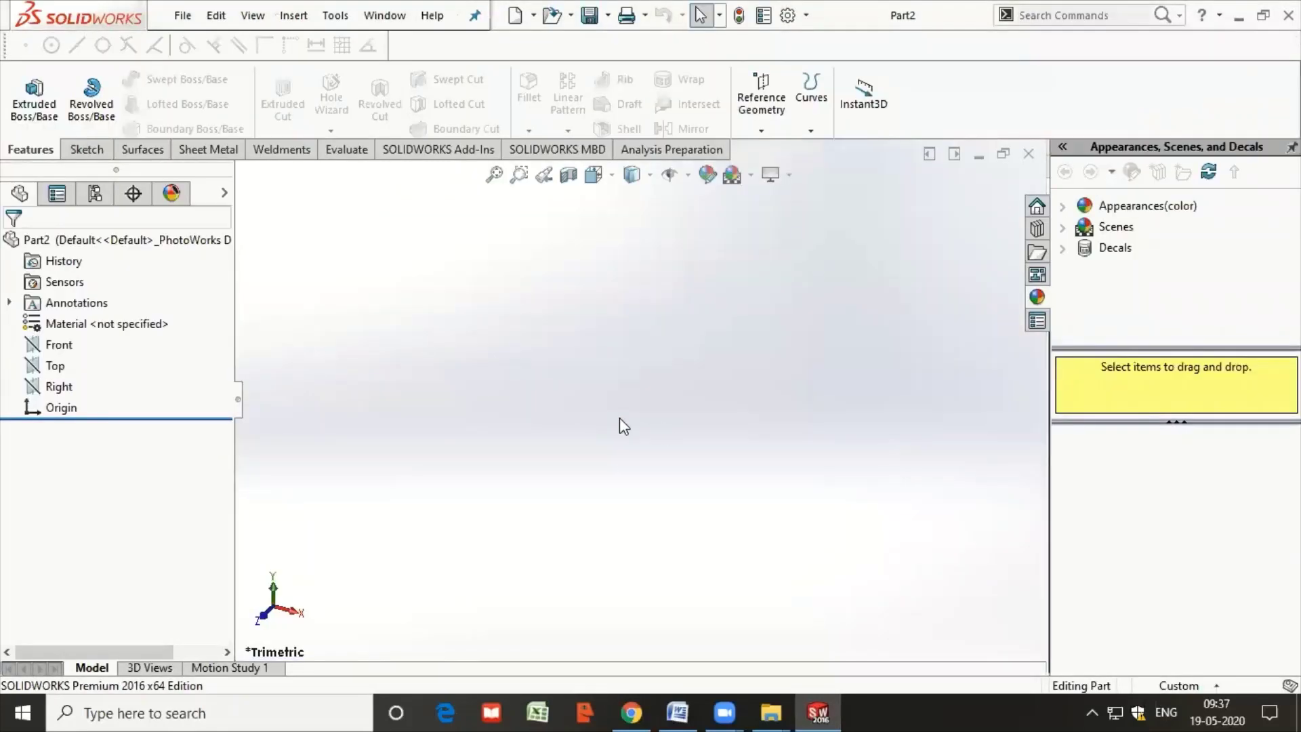
# - Start a new sketch on the Front plane
pyautogui.click(47, 346)
pyautogui.rightClick(44, 347)
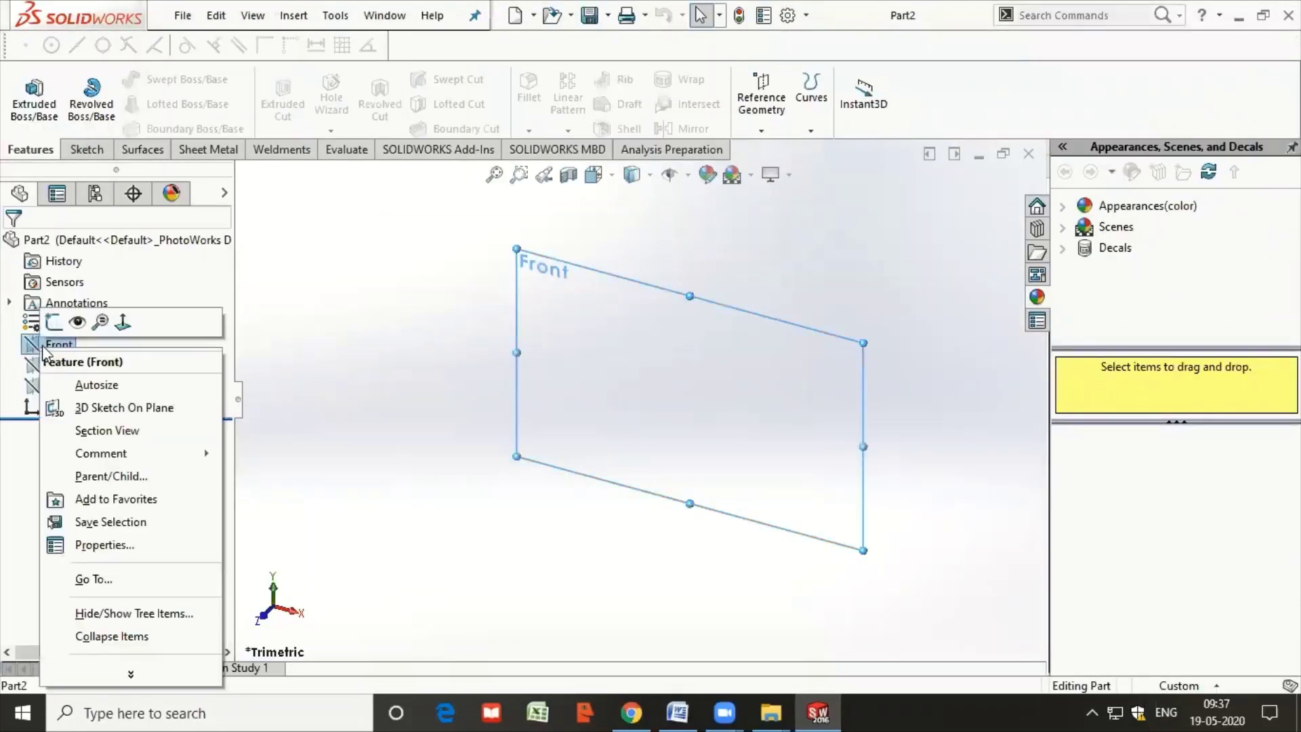
pyautogui.click(54, 323)
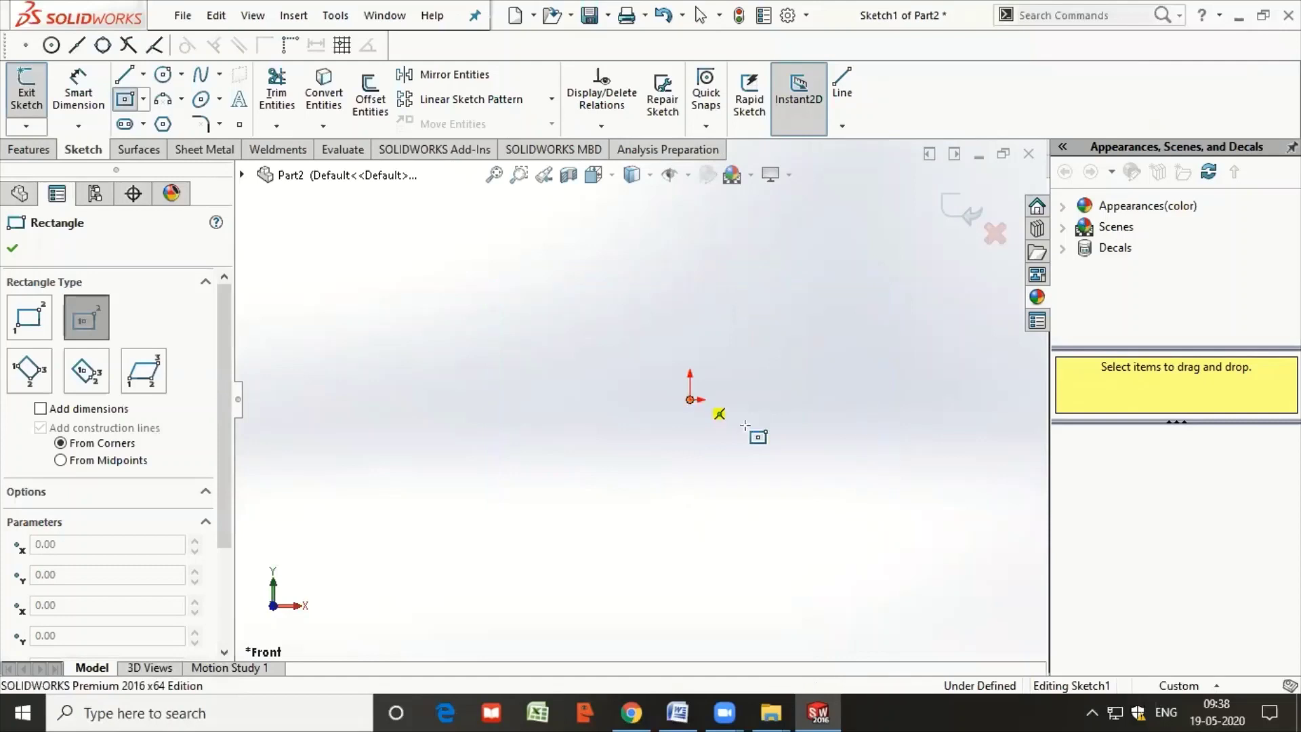
# - Draw a center rectangle at the origin and dimension it 100 wide by 50 high
pyautogui.click(690, 400)
pyautogui.click(500, 486)
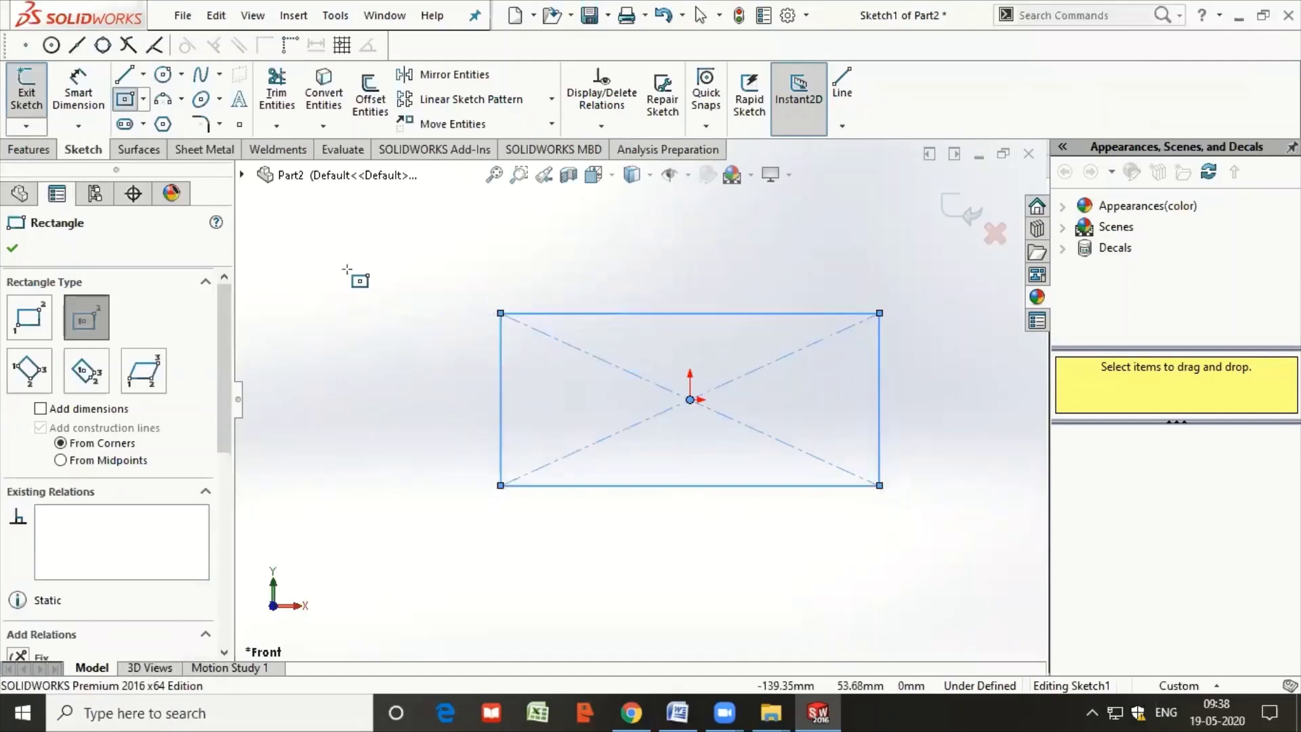
pyautogui.click(78, 88)
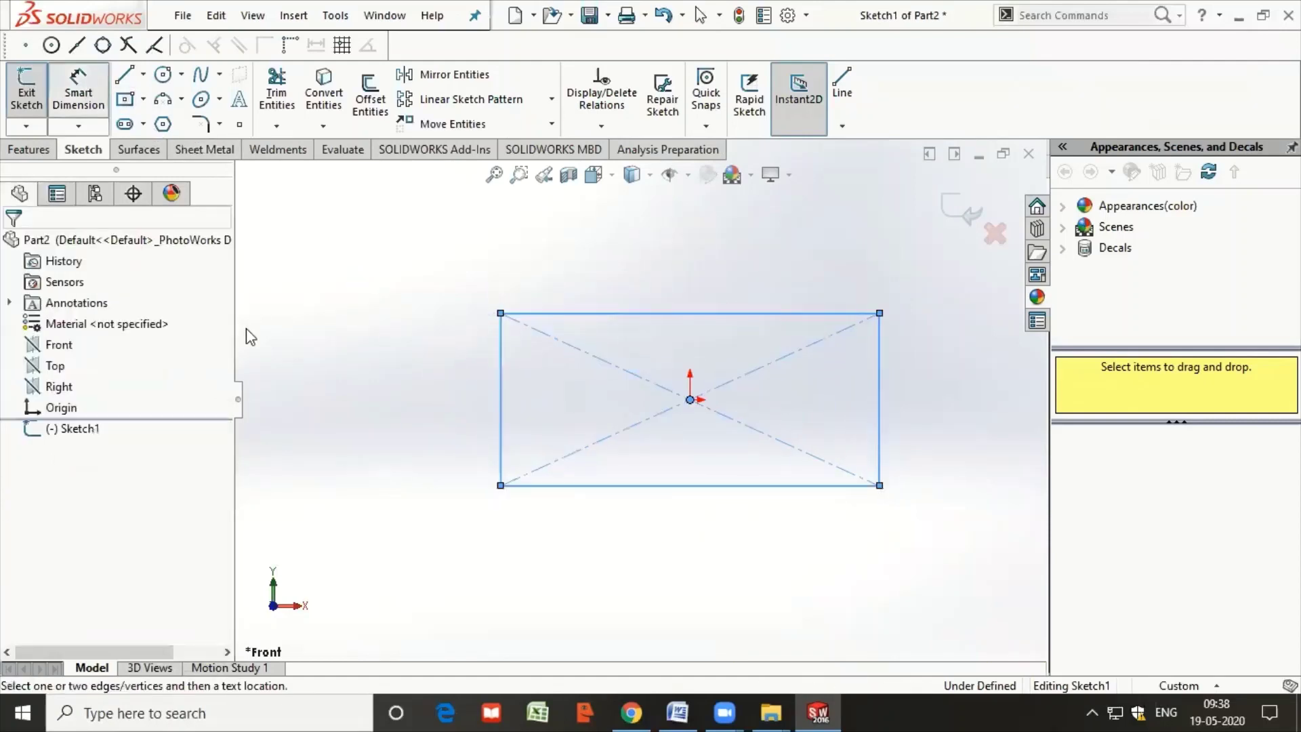
pyautogui.click(642, 486)
pyautogui.click(654, 568)
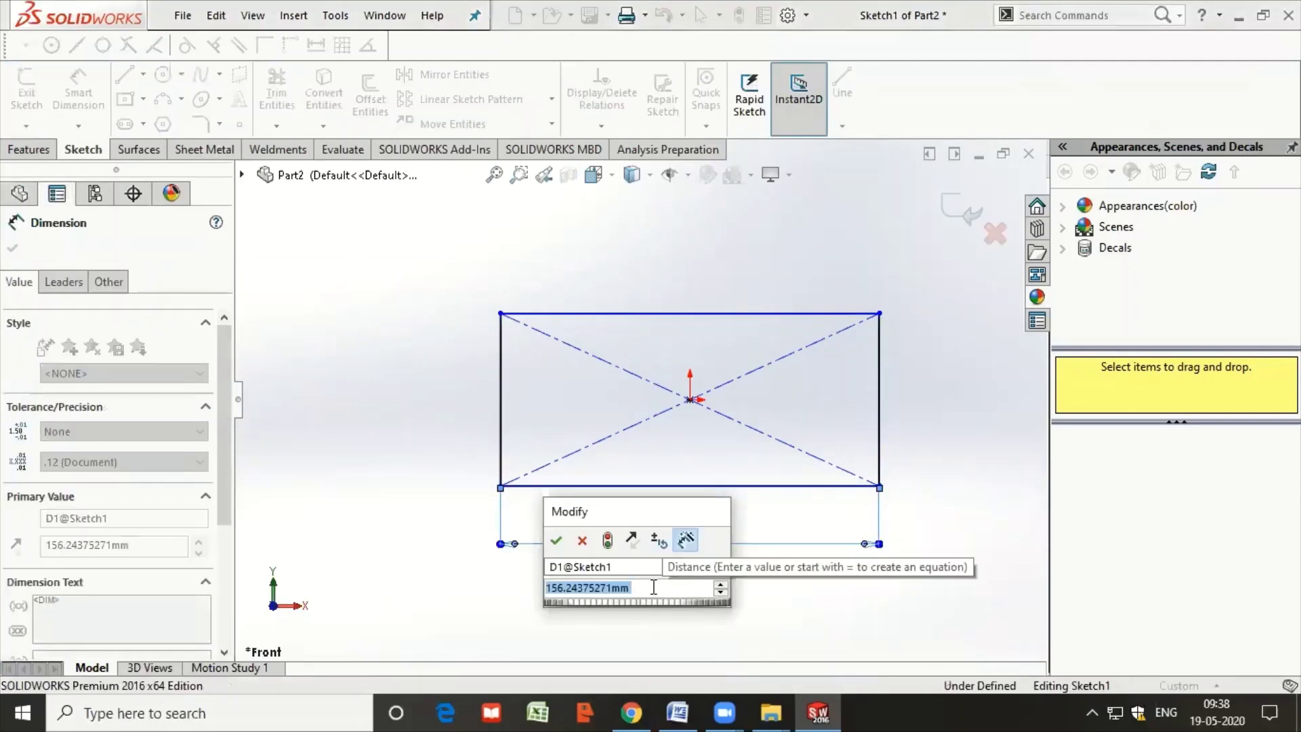
pyautogui.write('100')
pyautogui.press('Return')
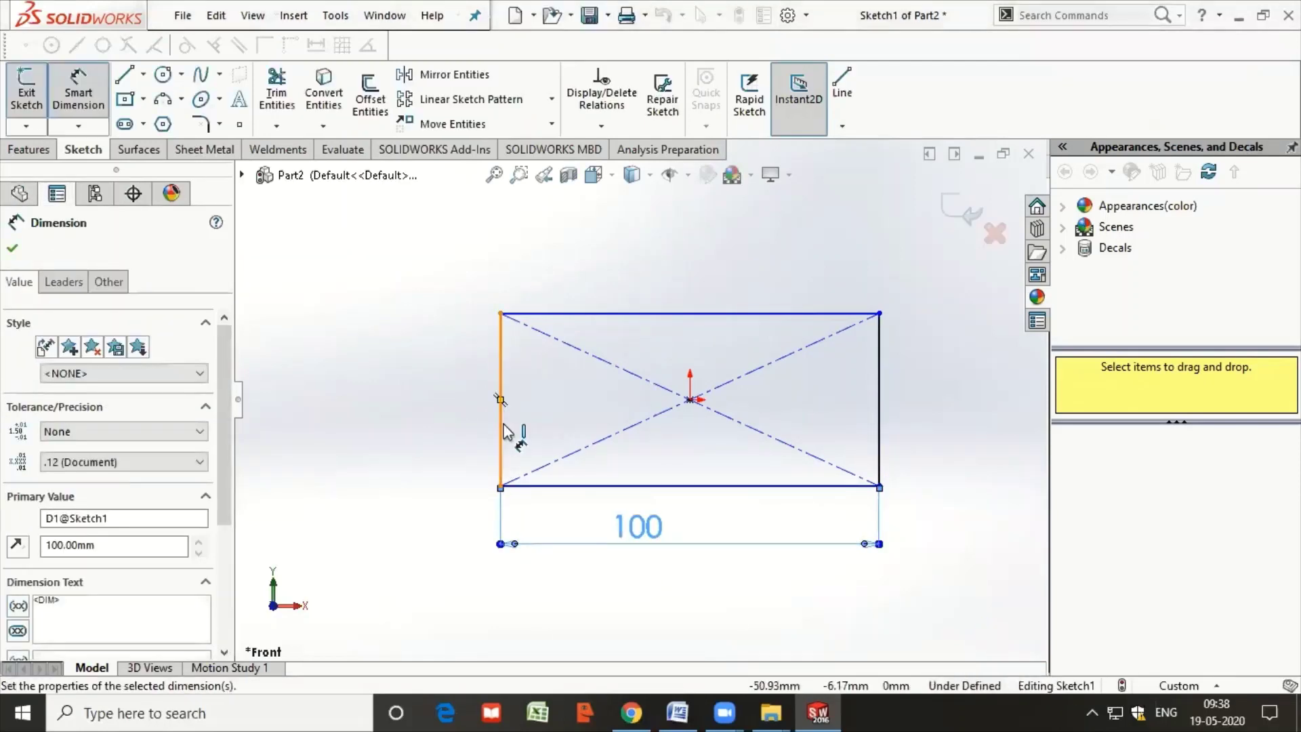
pyautogui.click(503, 432)
pyautogui.click(442, 452)
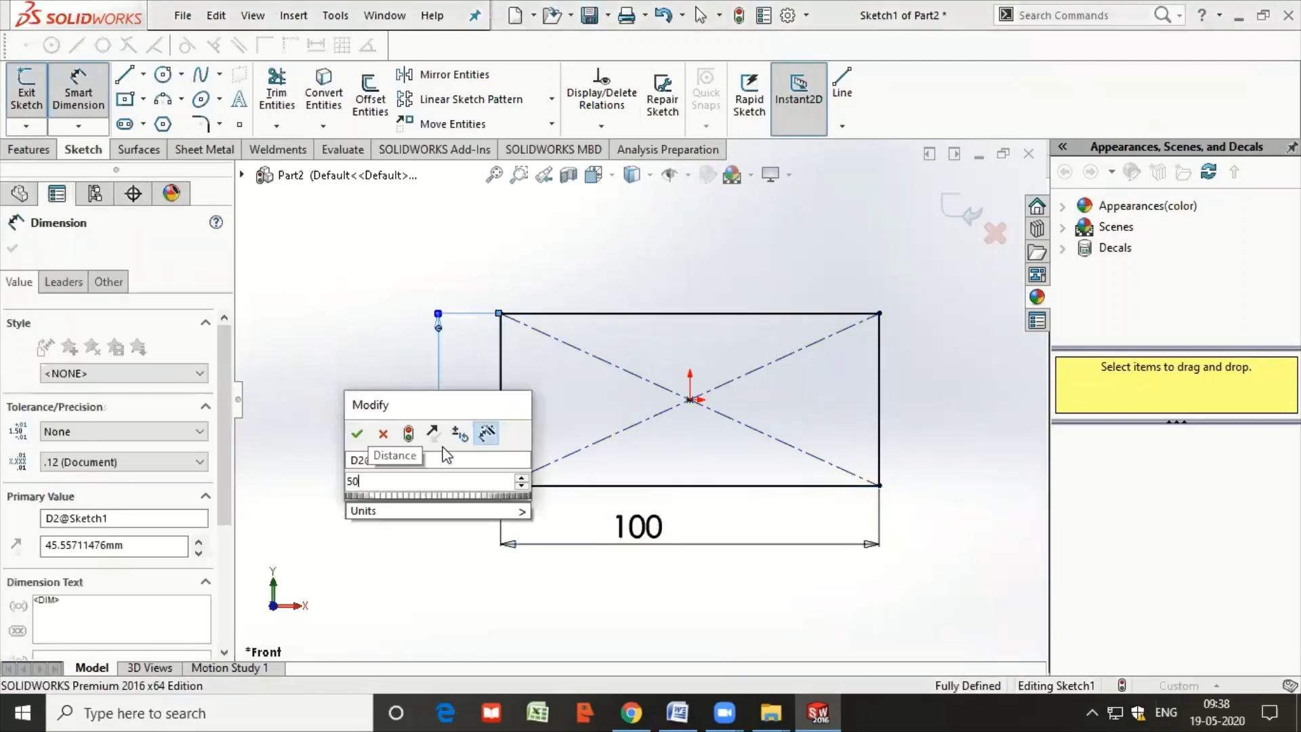
pyautogui.write('50')
pyautogui.press('Return')
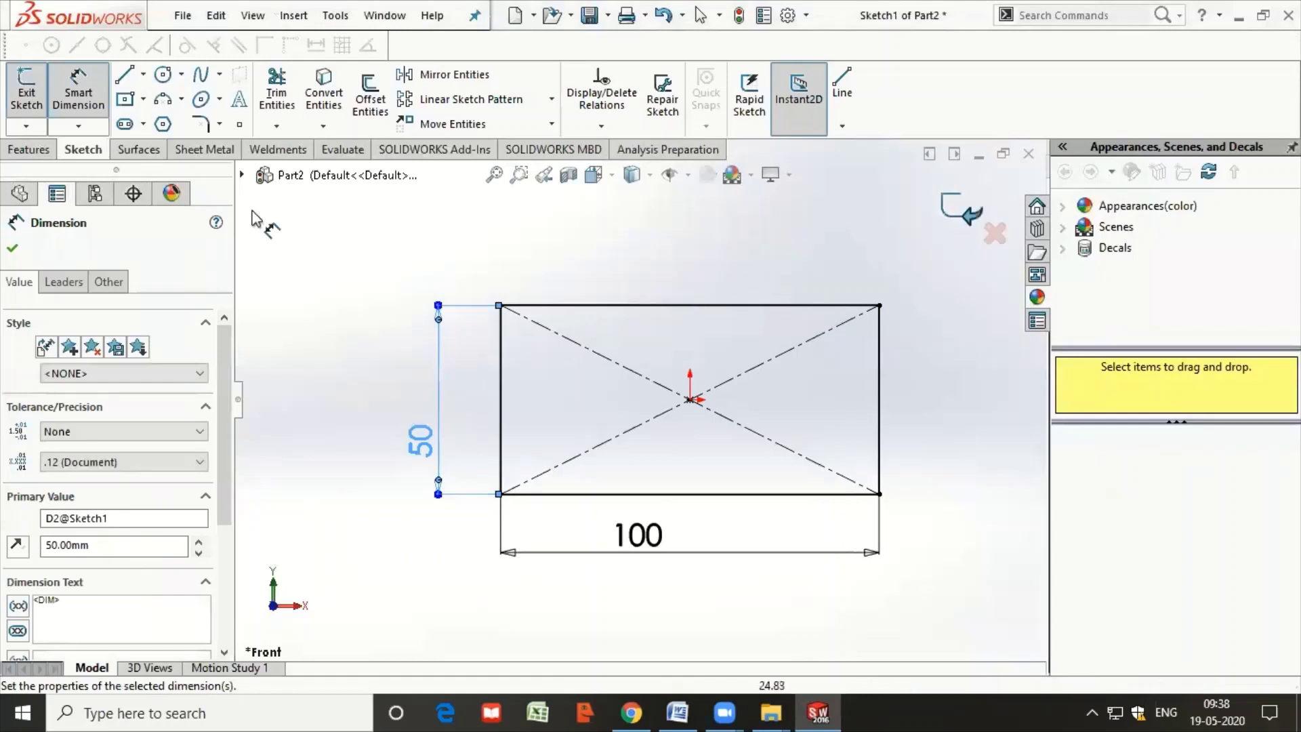
# - Add a Ø20 circle centred on the origin and exit the sketch
pyautogui.click(689, 399)
pyautogui.click(709, 434)
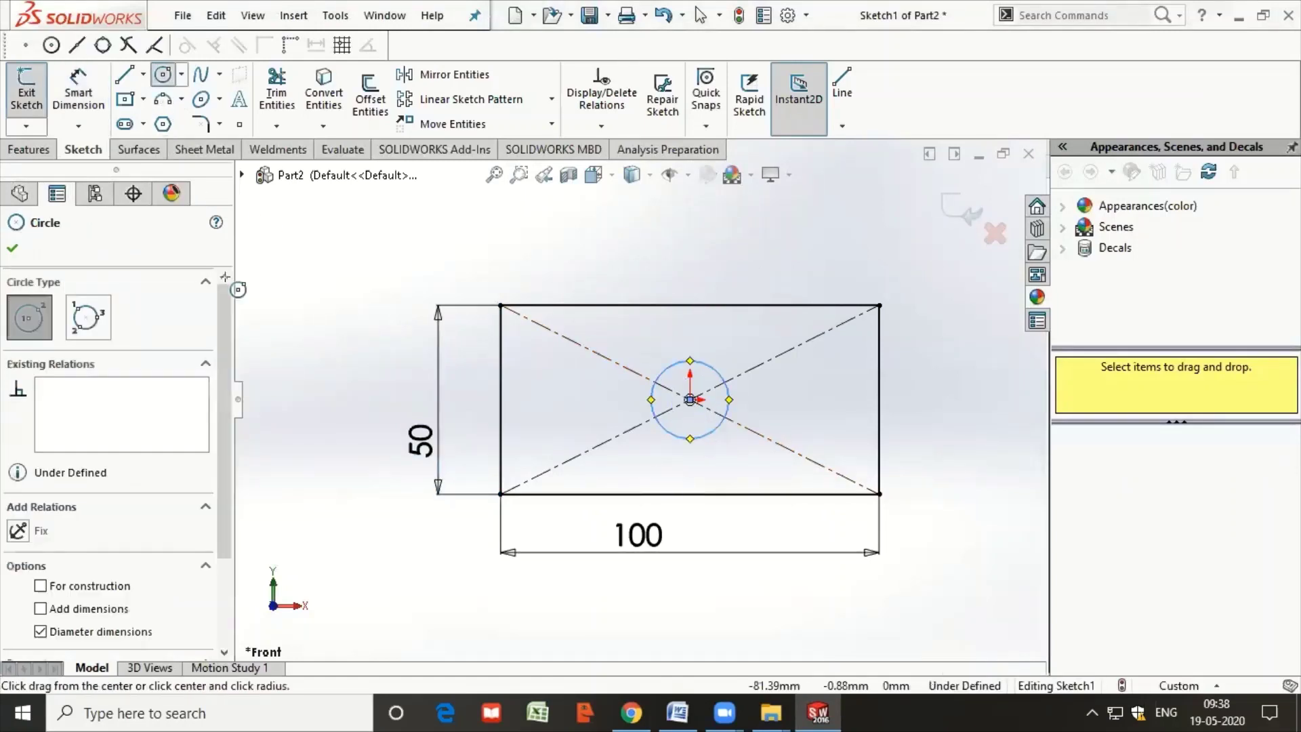
pyautogui.click(78, 91)
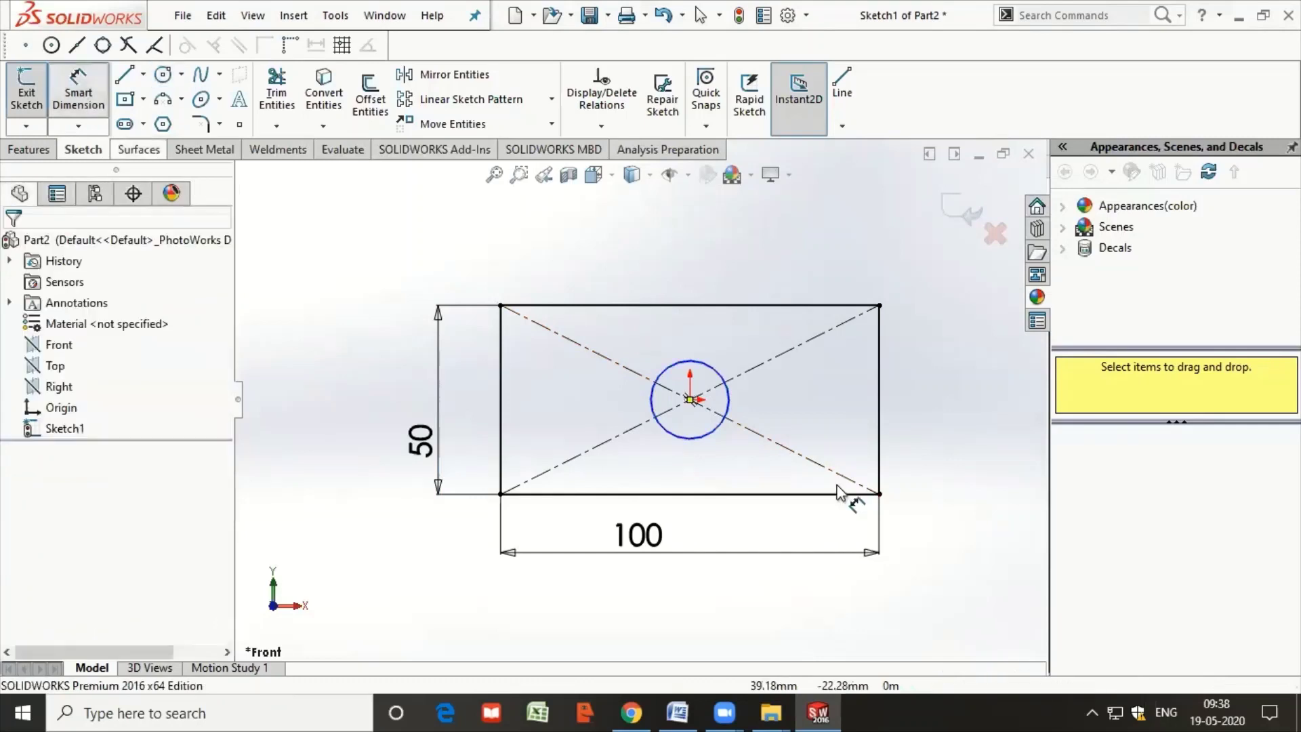
pyautogui.click(723, 438)
pyautogui.click(799, 564)
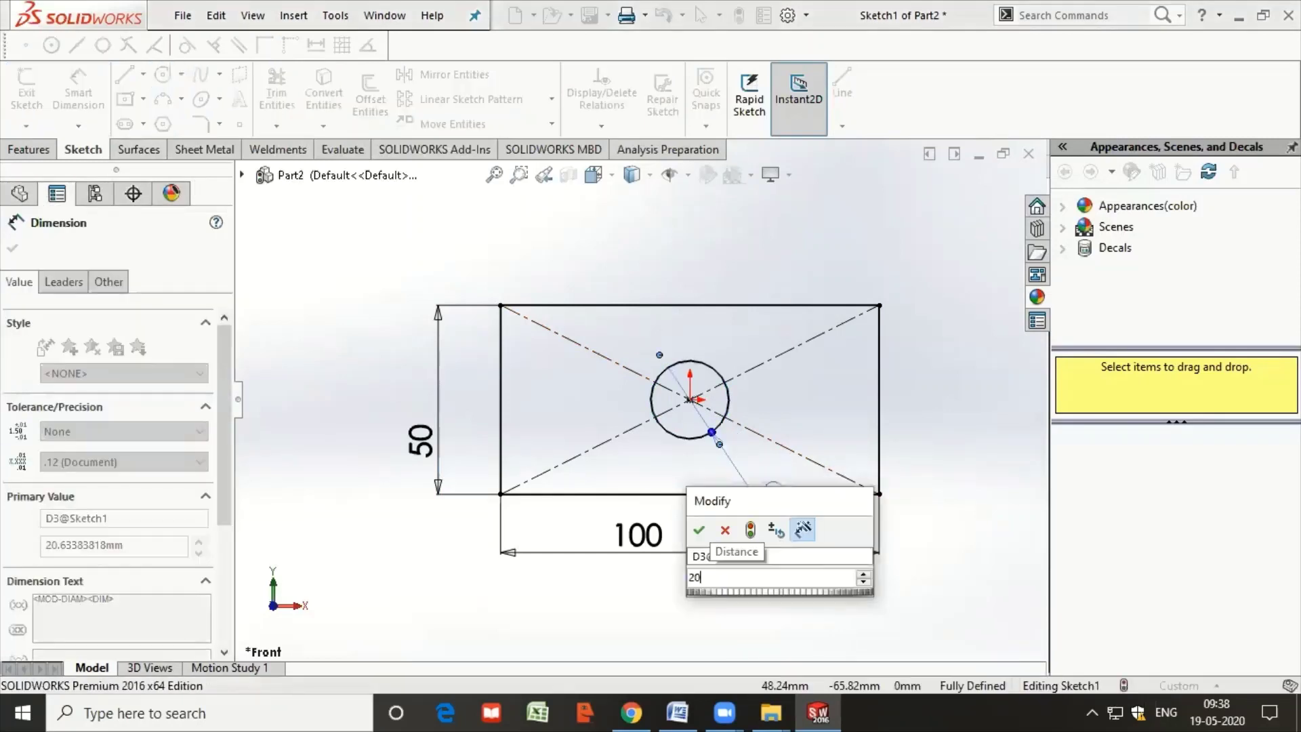
pyautogui.write('20')
pyautogui.press('Return')
pyautogui.click(968, 213)
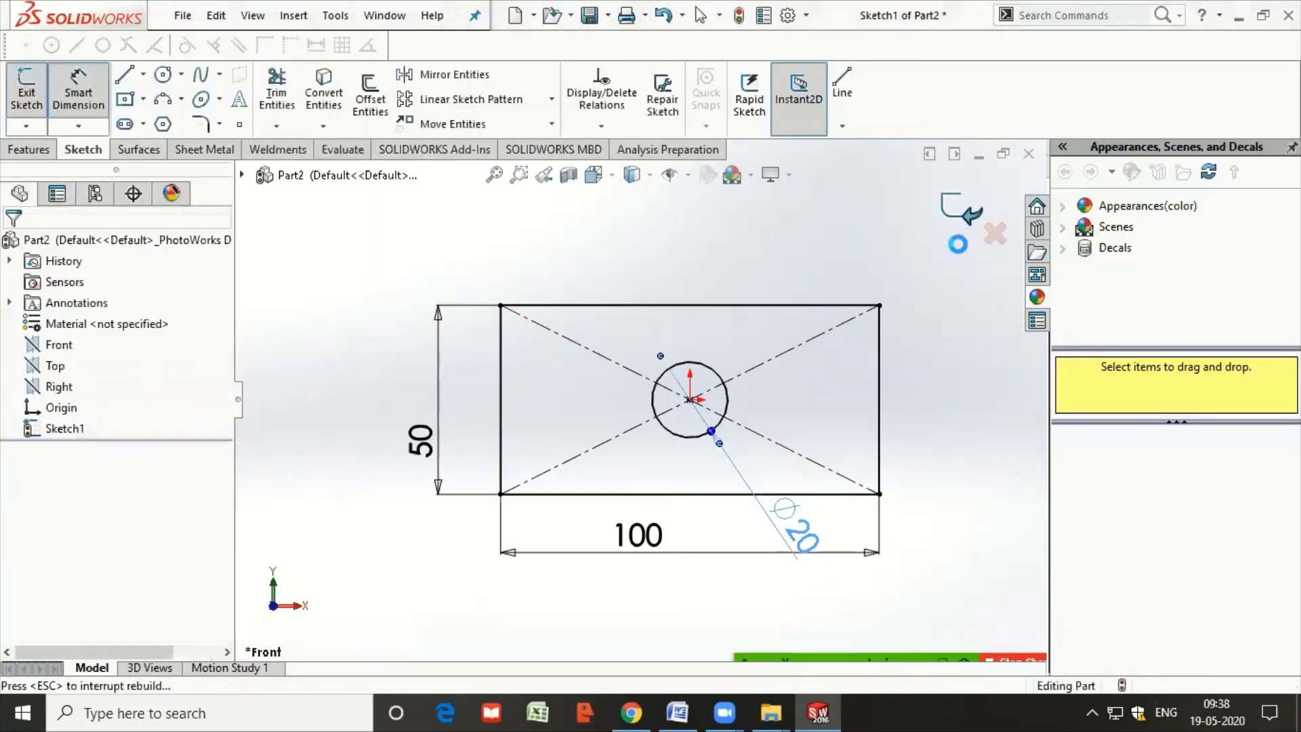
# - Extrude the sketch as a 30 mm blind boss, producing a block with a through hole
pyautogui.moveTo(936, 314); pyautogui.dragTo(610, 318, button='middle')
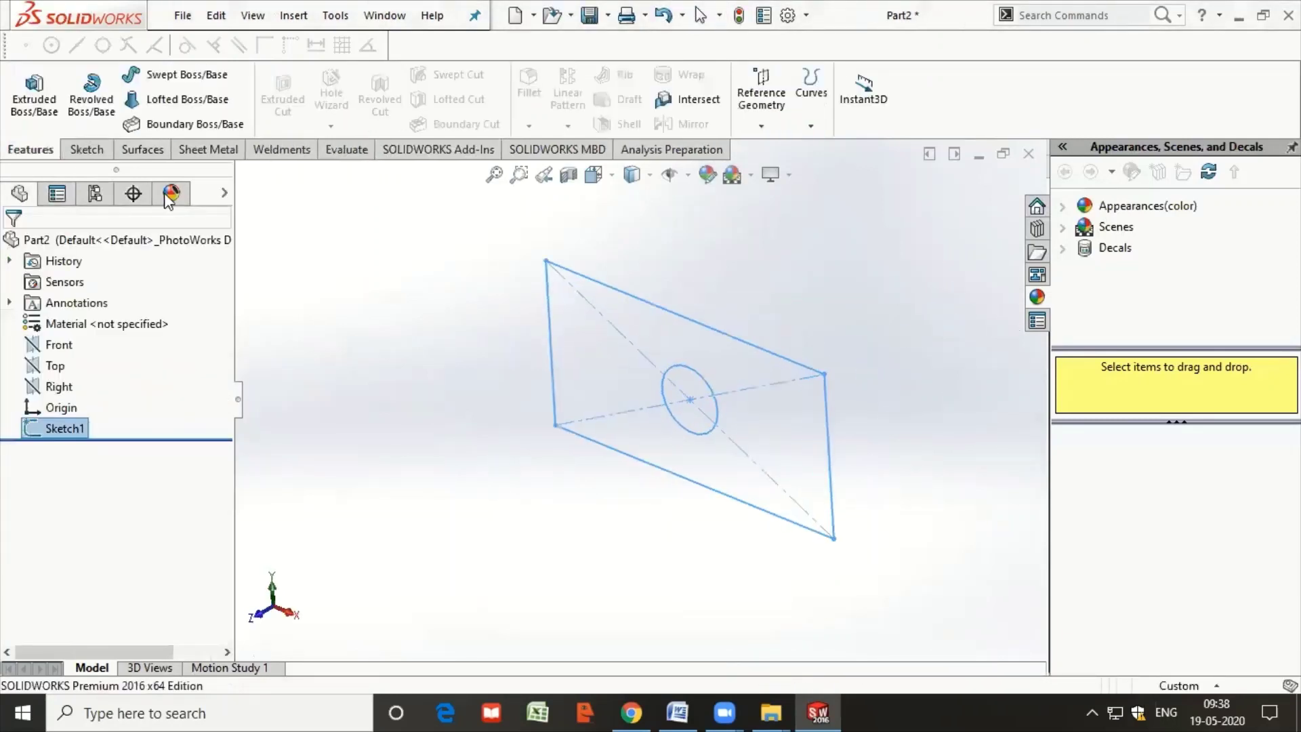
pyautogui.click(31, 108)
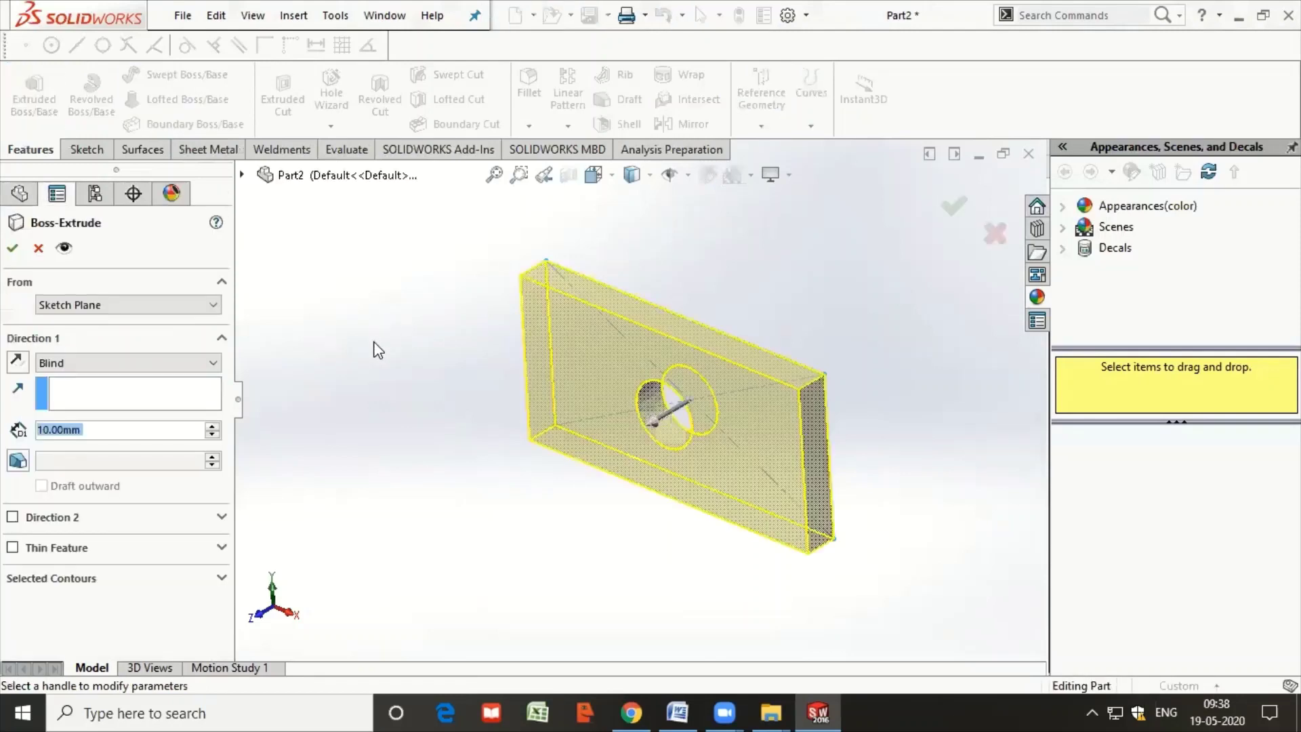
pyautogui.click(115, 428)
pyautogui.doubleClick(114, 428)
pyautogui.write('30')
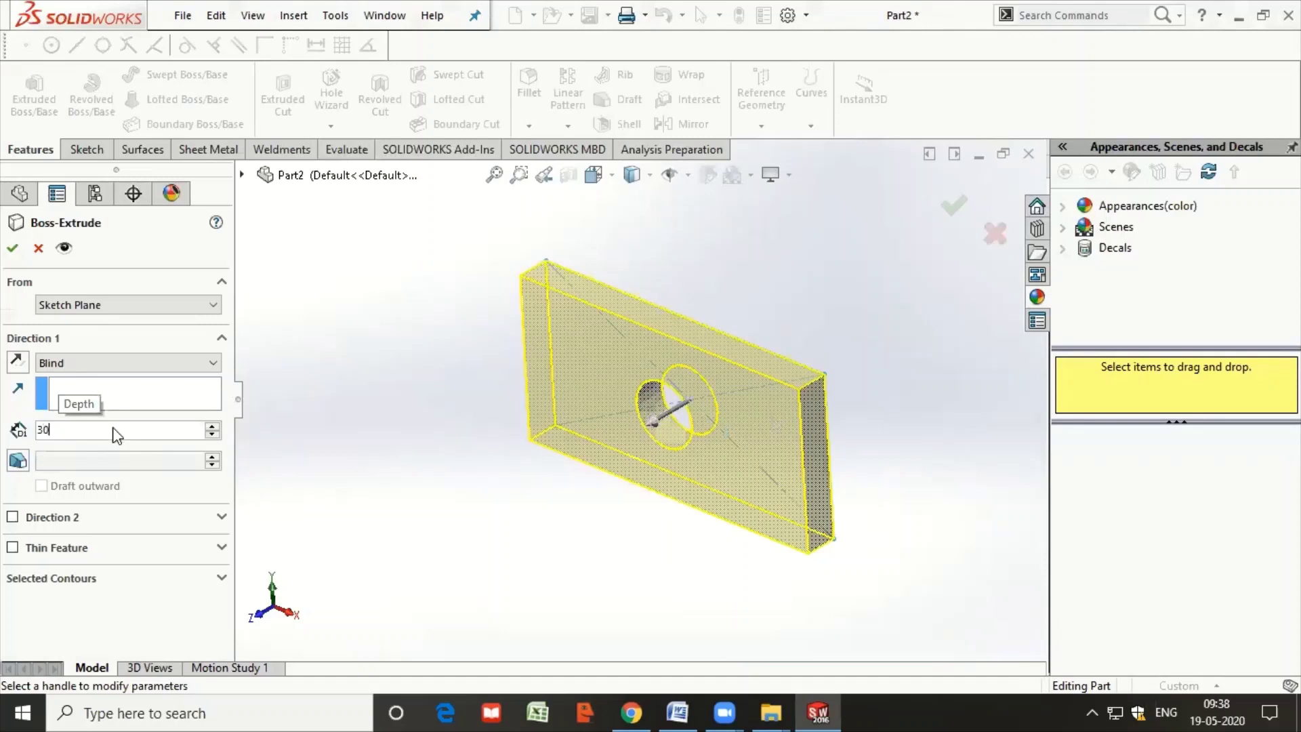
pyautogui.press('Return')
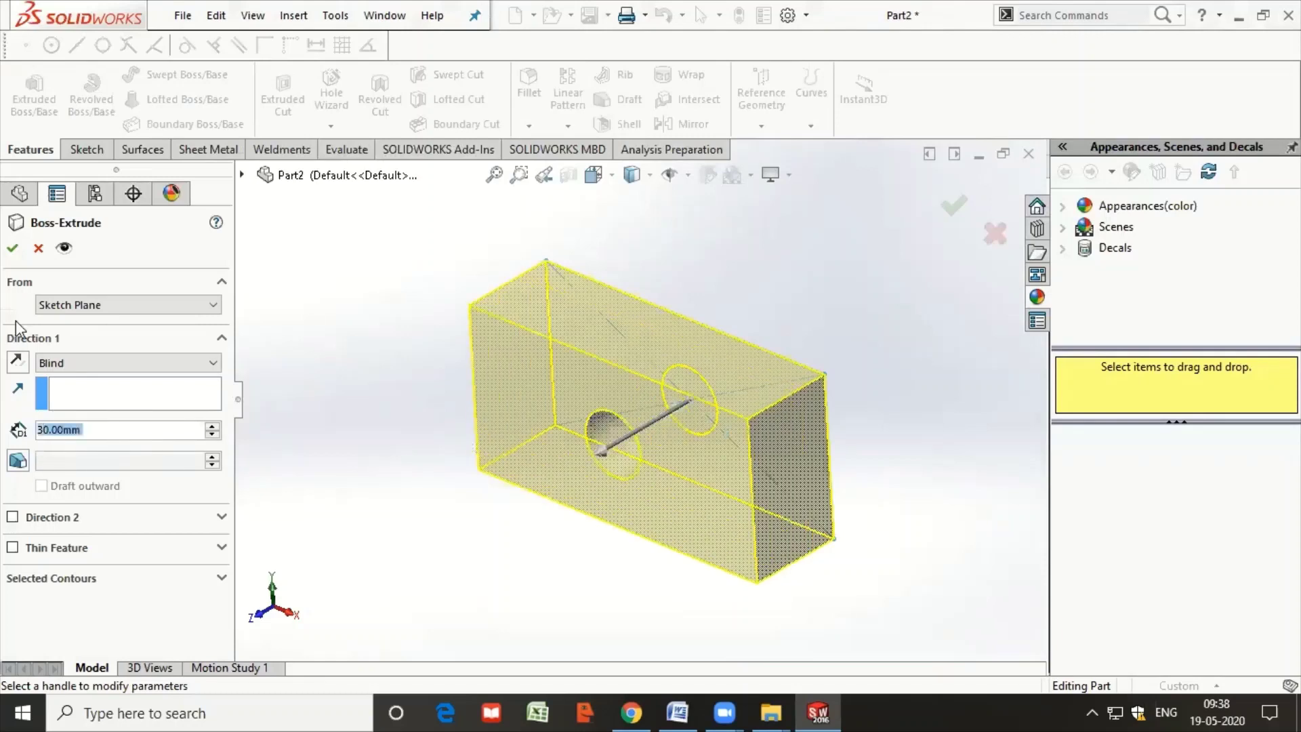
pyautogui.click(12, 248)
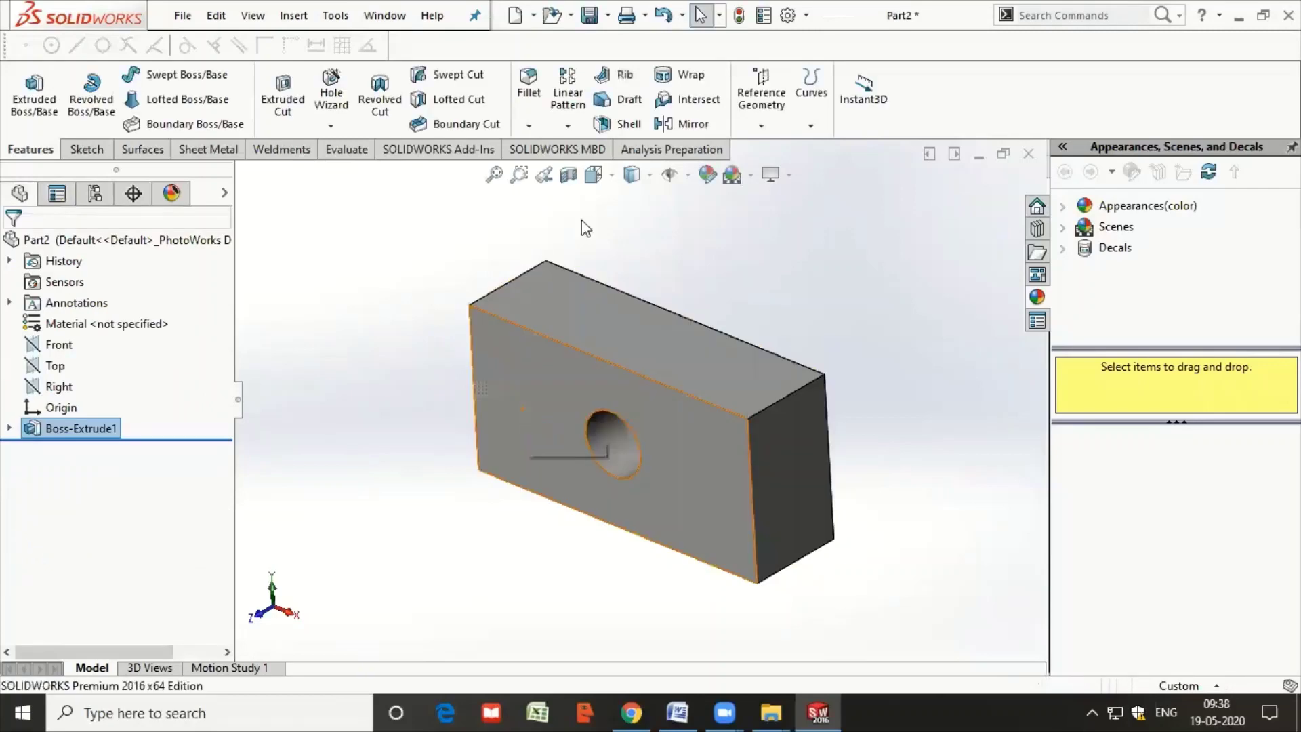
# - Save the part as Bar with hole.SLDPRT, replacing the existing file
pyautogui.click(183, 15)
pyautogui.click(213, 224)
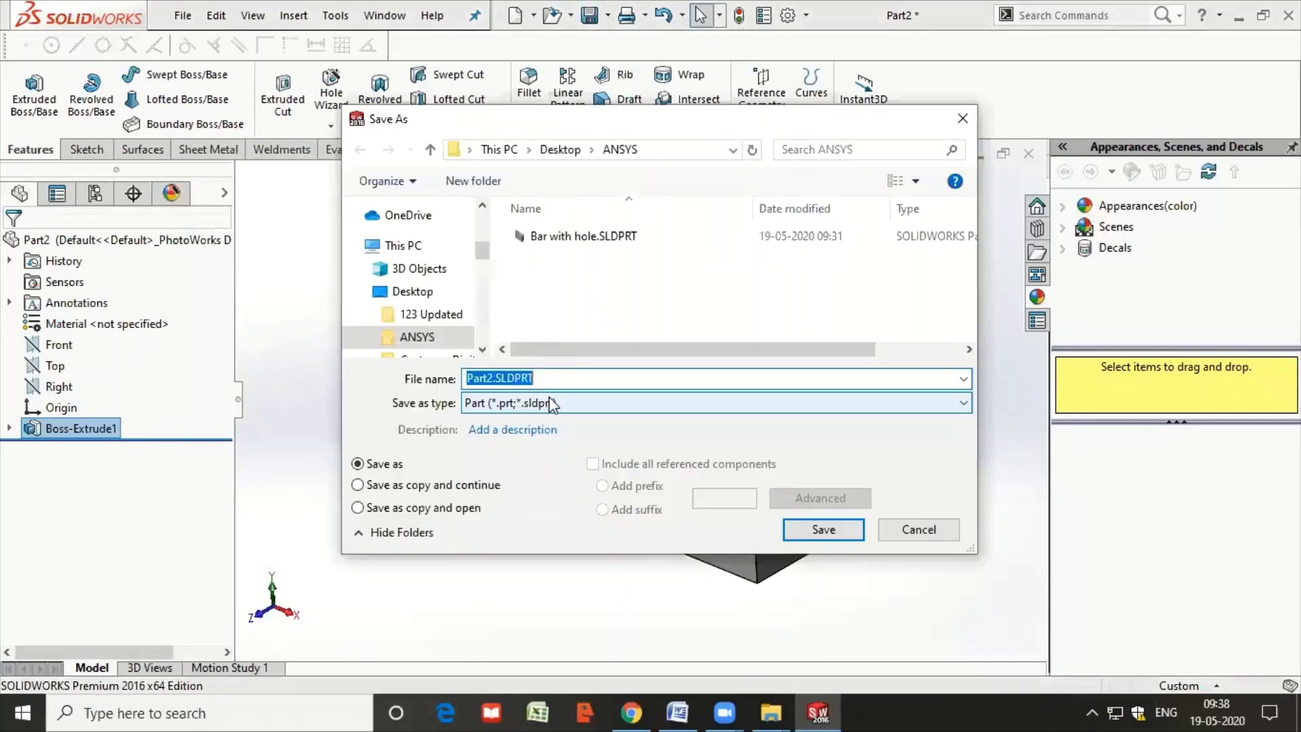
pyautogui.click(632, 244)
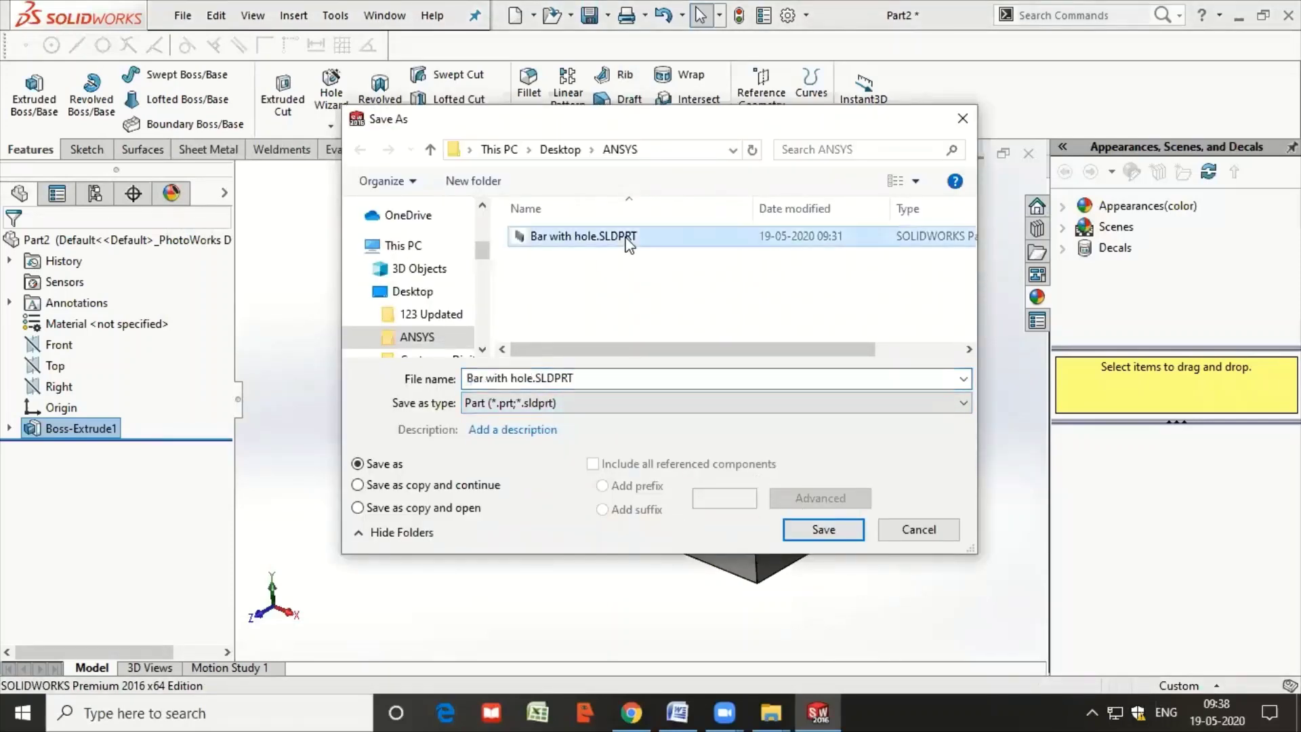
pyautogui.click(818, 536)
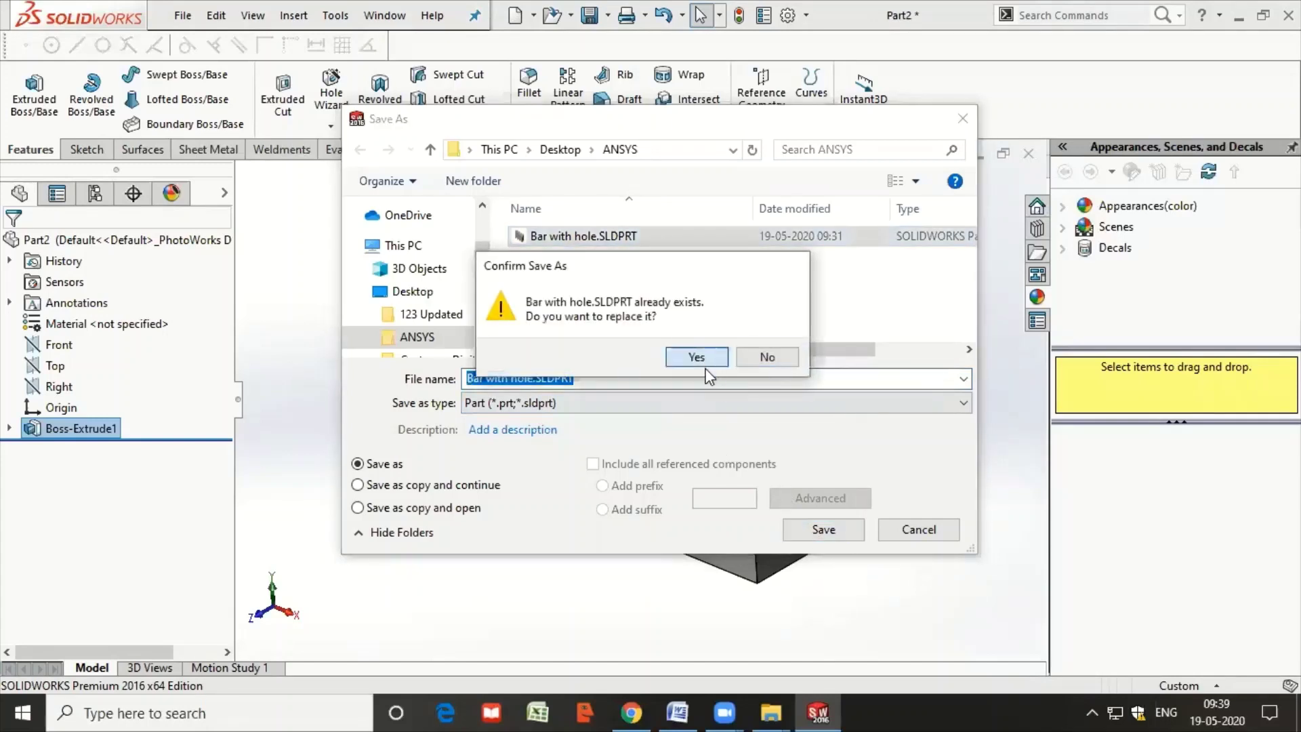
pyautogui.click(705, 363)
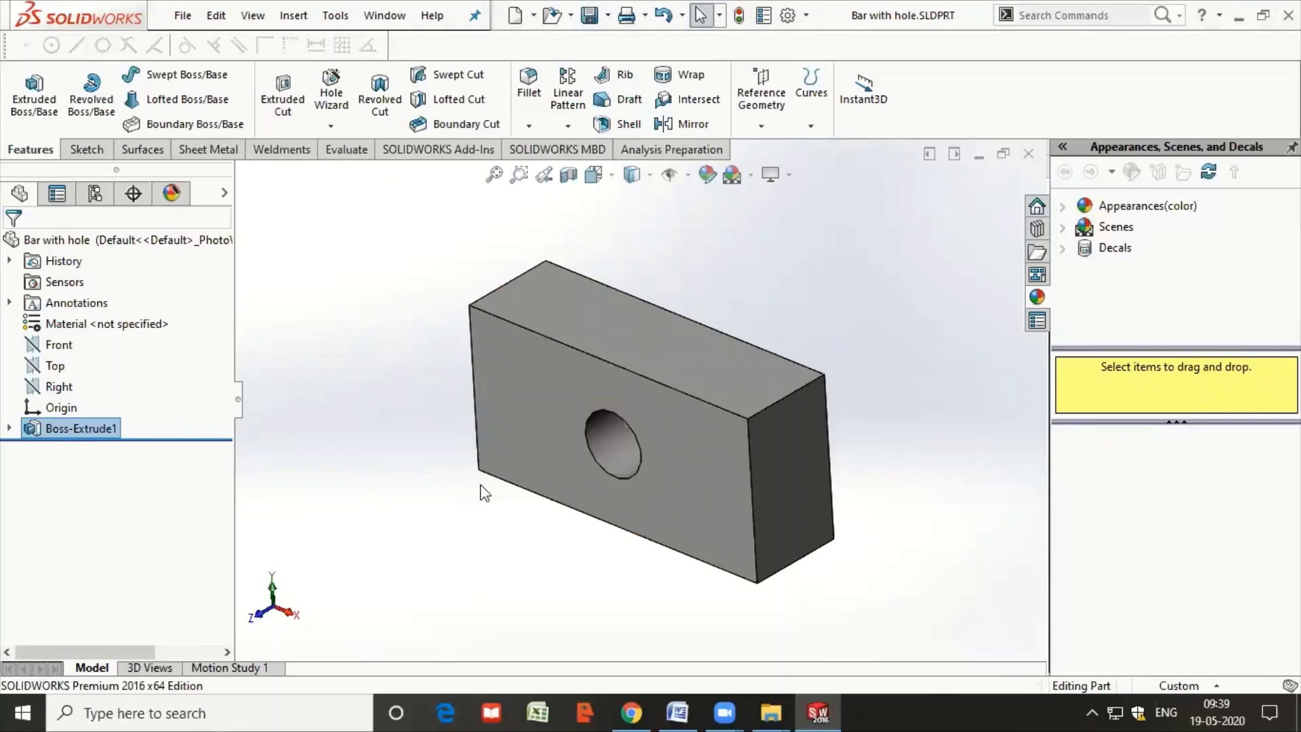
# - Export the part as Bar with hole.IGS in IGES format, replacing the existing file
pyautogui.click(182, 14)
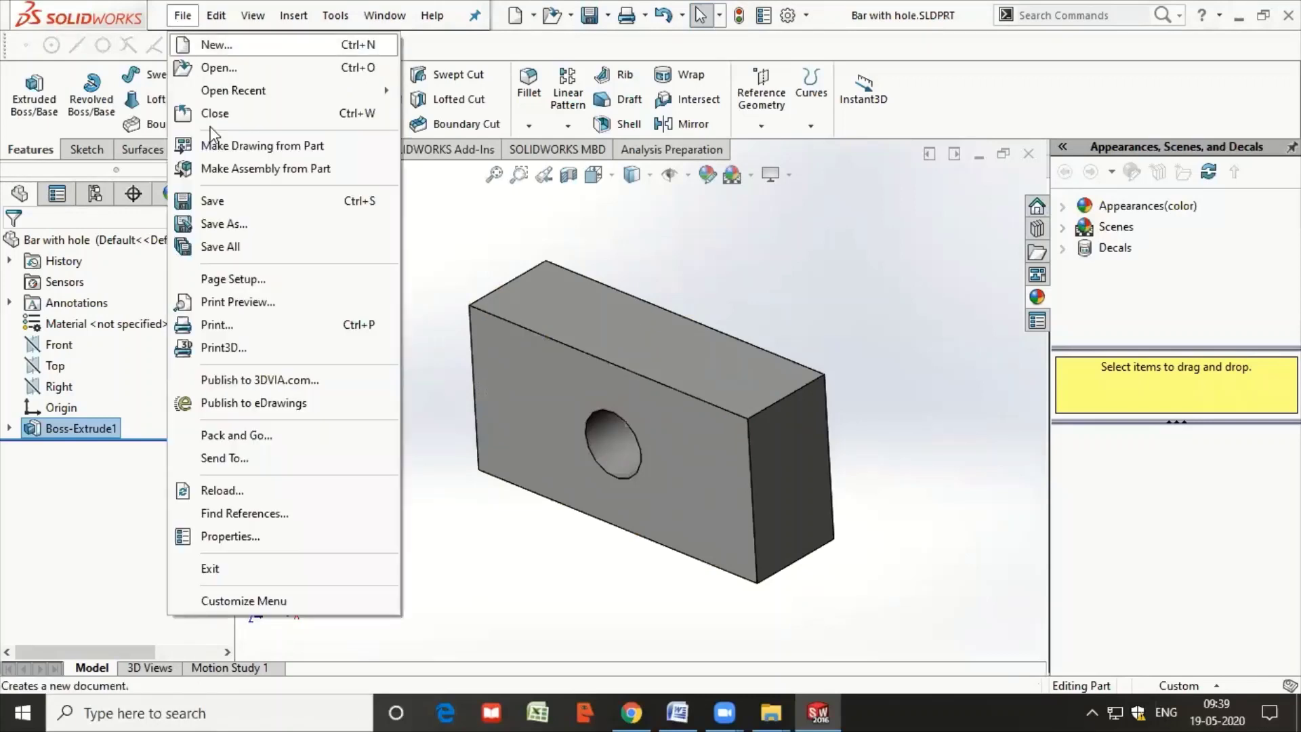
pyautogui.click(223, 224)
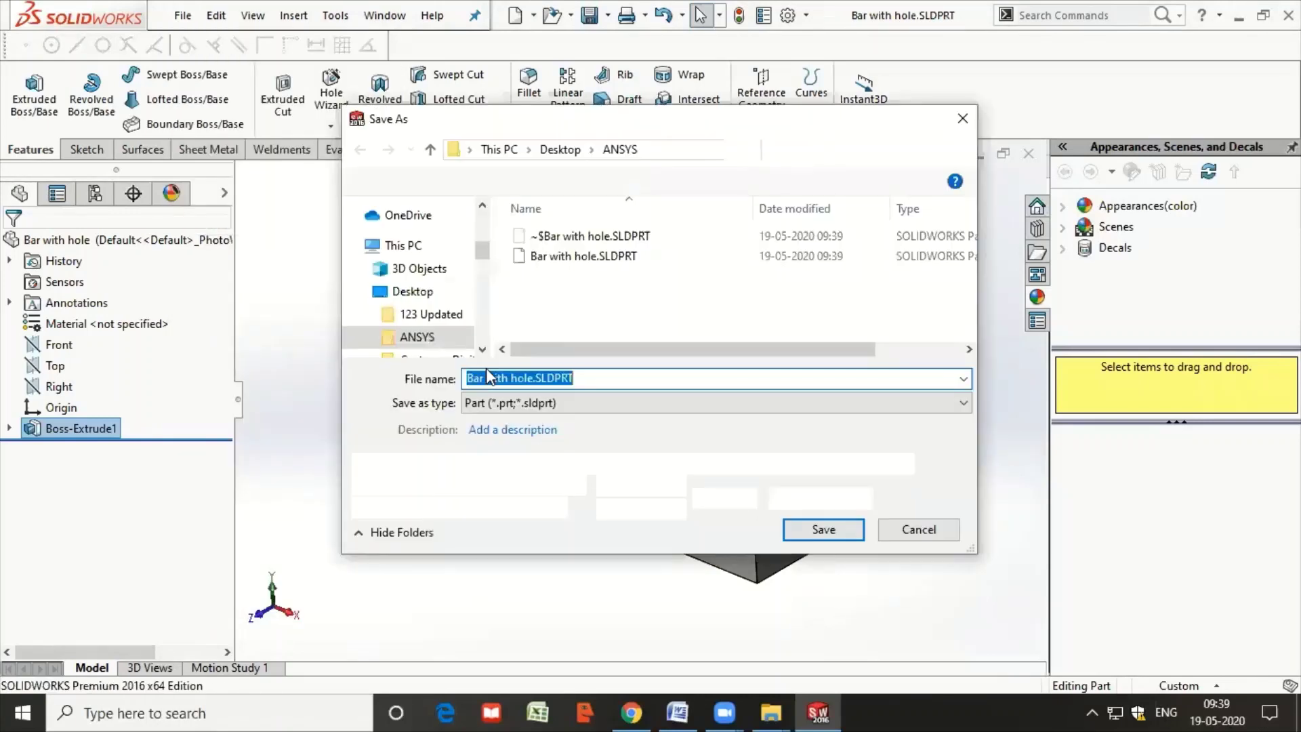
pyautogui.click(528, 404)
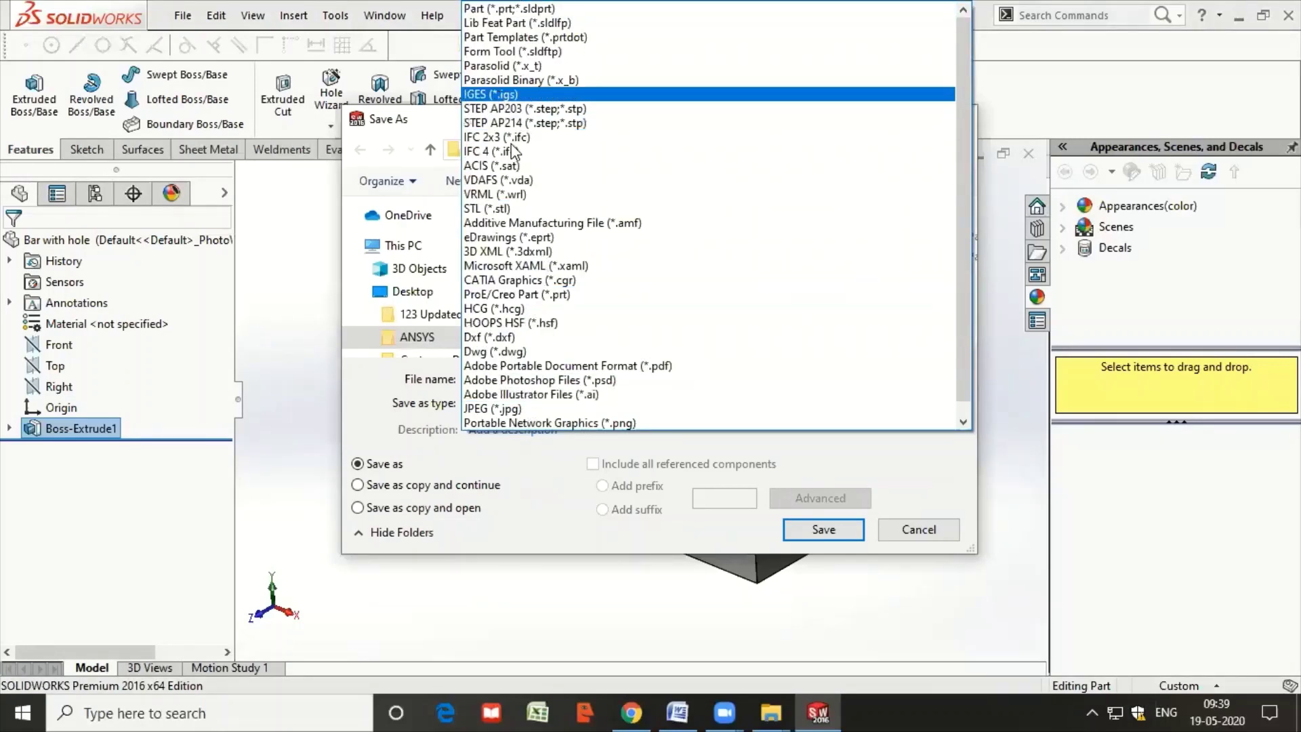
pyautogui.click(498, 92)
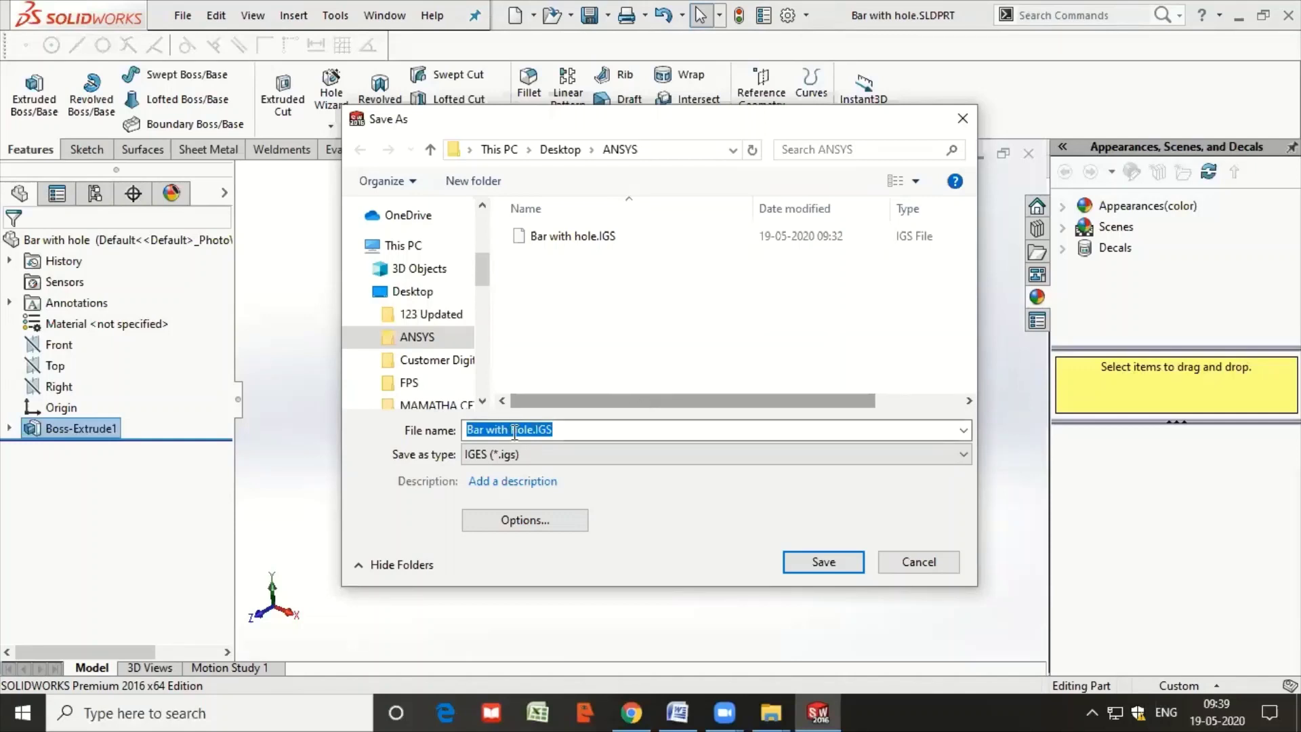
pyautogui.click(515, 455)
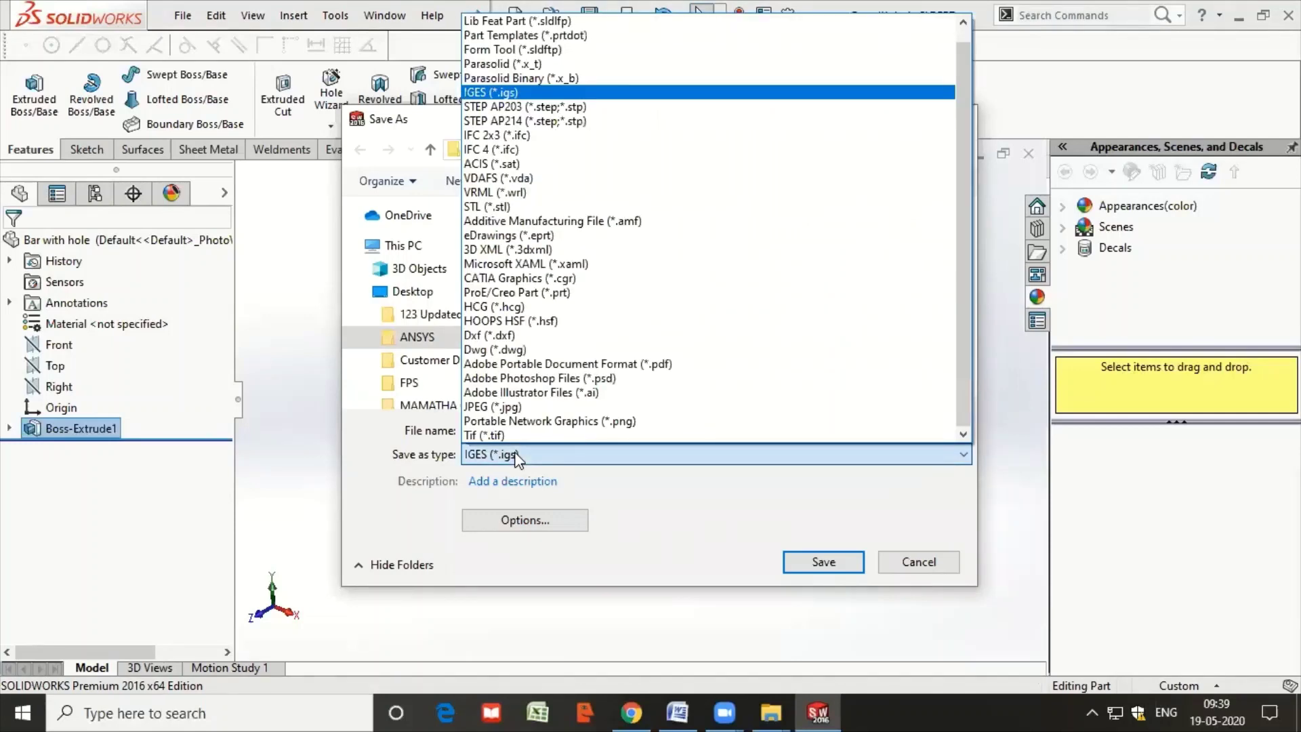
pyautogui.click(517, 459)
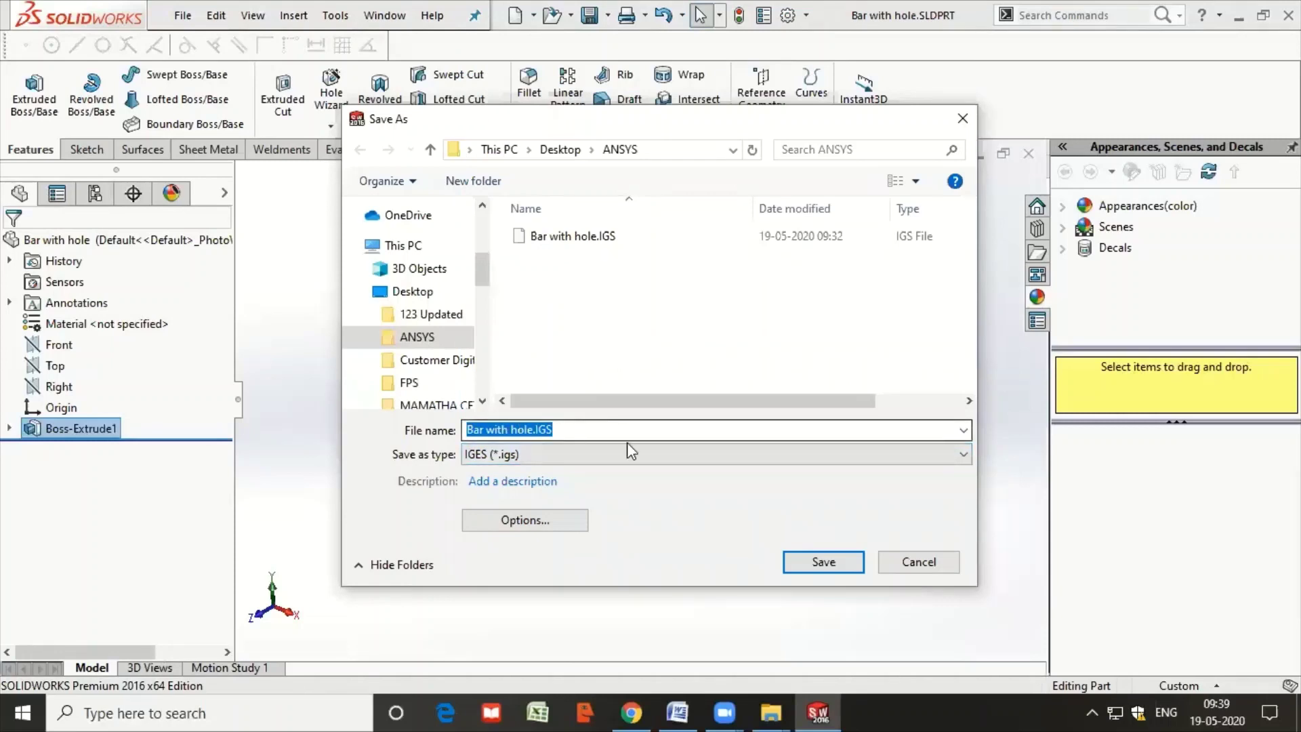
pyautogui.click(825, 564)
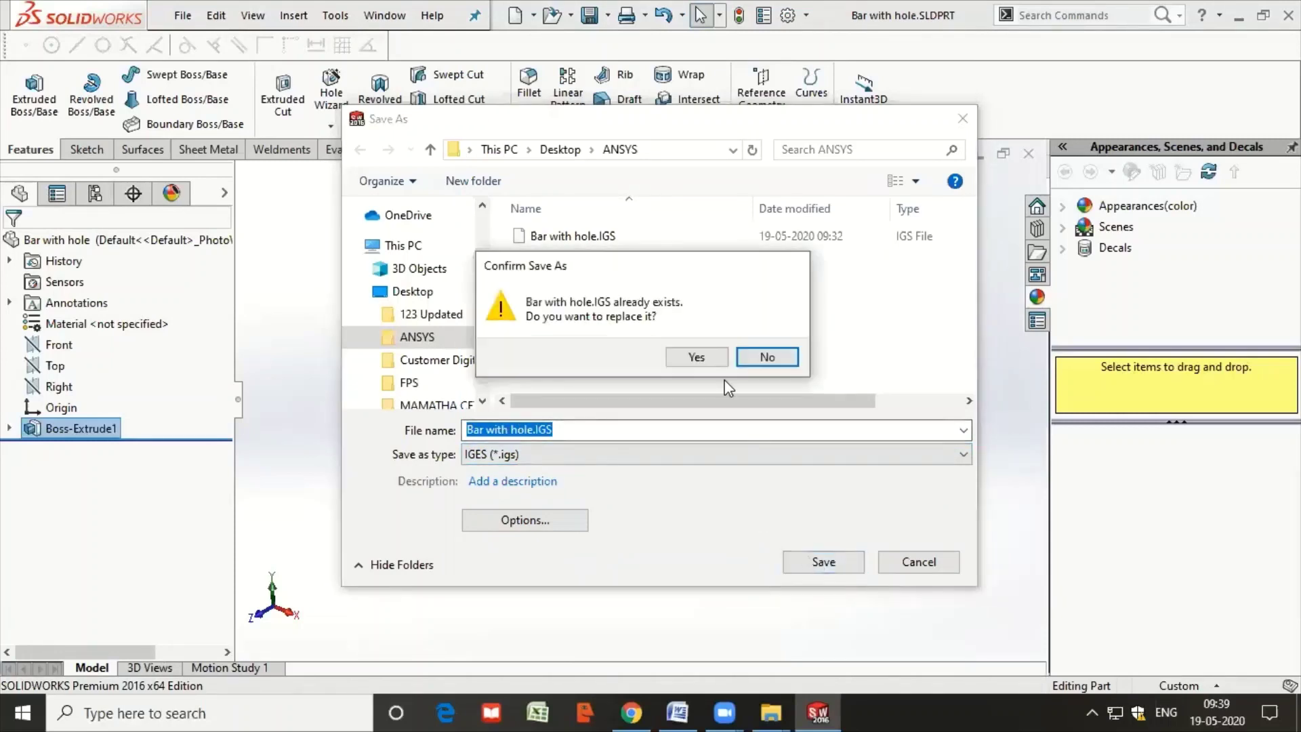
pyautogui.click(696, 358)
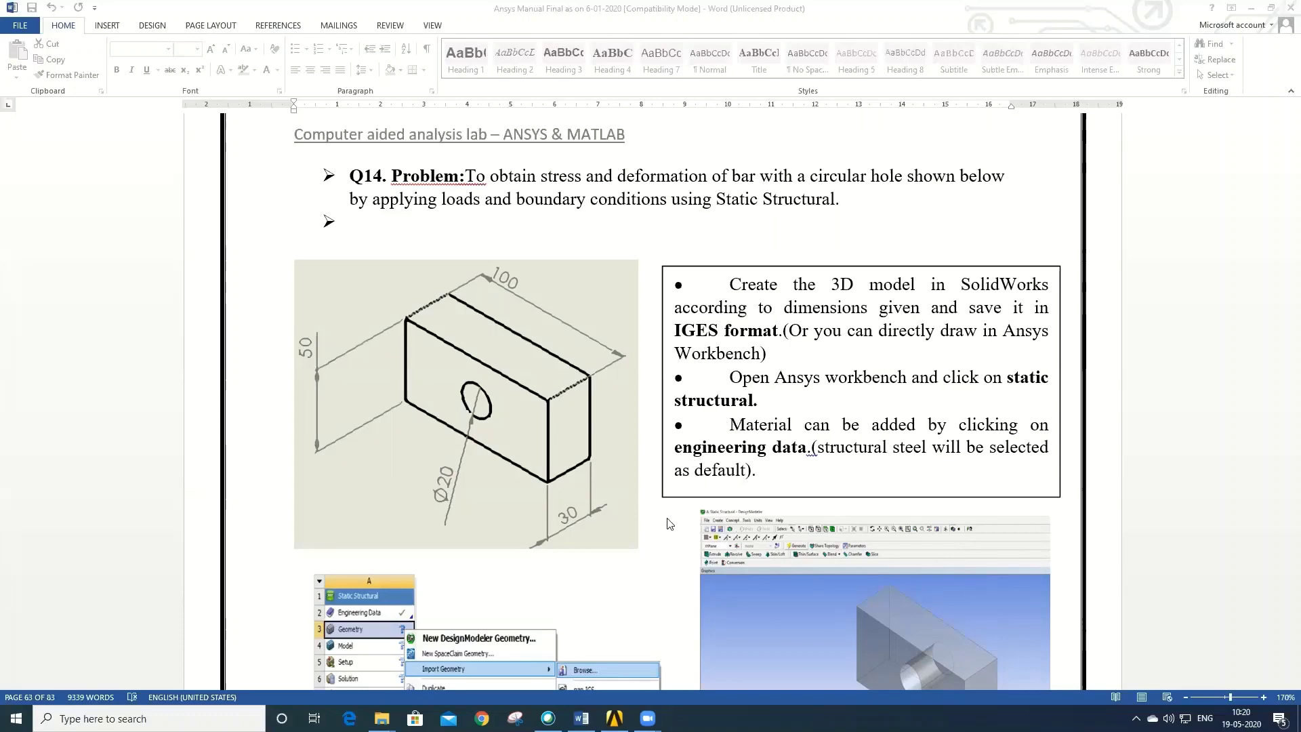
# - Switch from Word to the ANSYS Workbench project
pyautogui.click(614, 719)
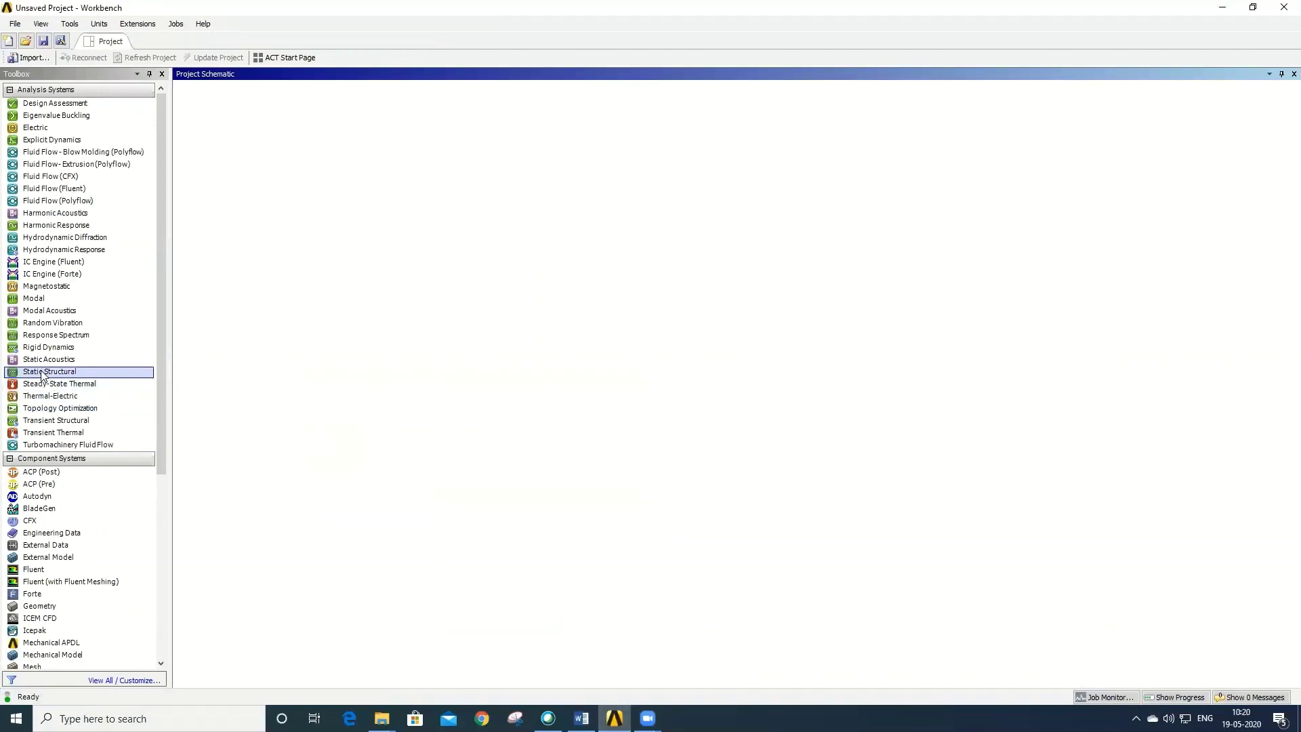
# - Add a Static Structural system to the schematic and name it 'Bar Wih Hole'
pyautogui.moveTo(42, 375); pyautogui.dragTo(254, 179)
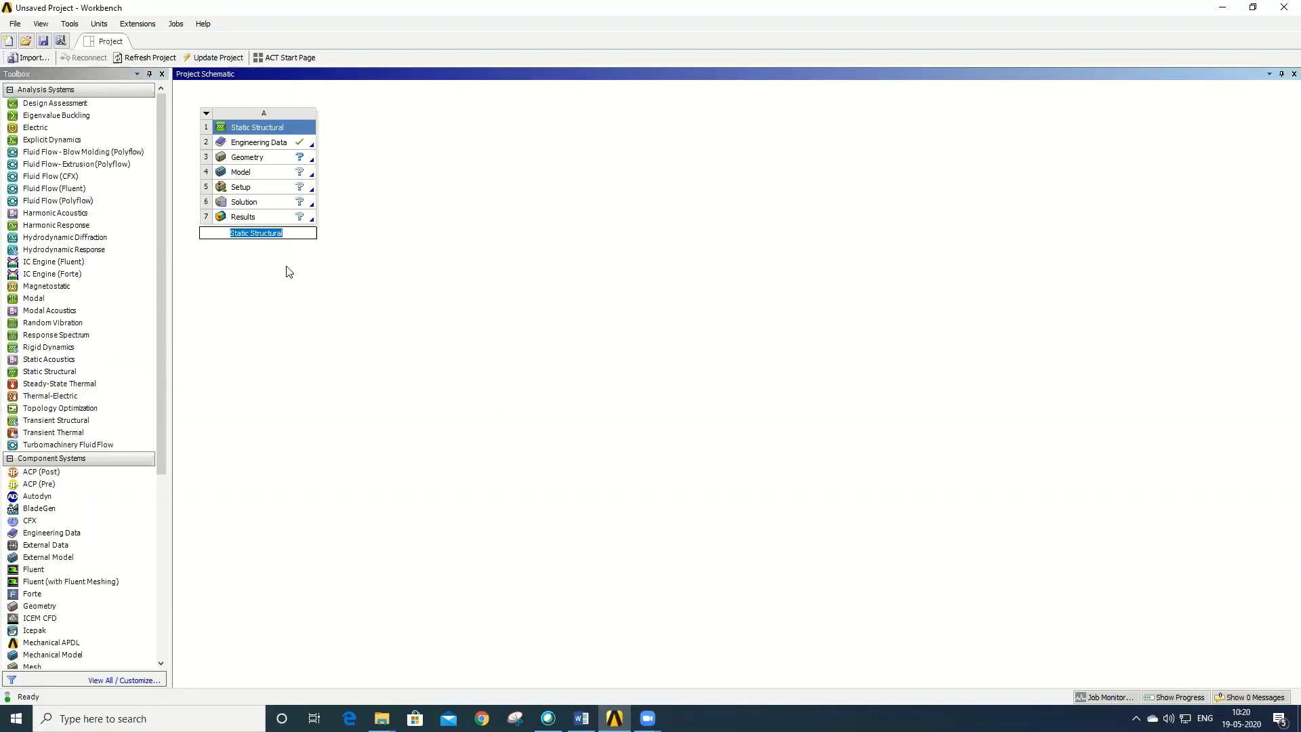
pyautogui.write('Bar Wih Hole')
pyautogui.press('Return')
# - Review the Structural Steel engineering data, then return to the project schematic
pyautogui.rightClick(282, 147)
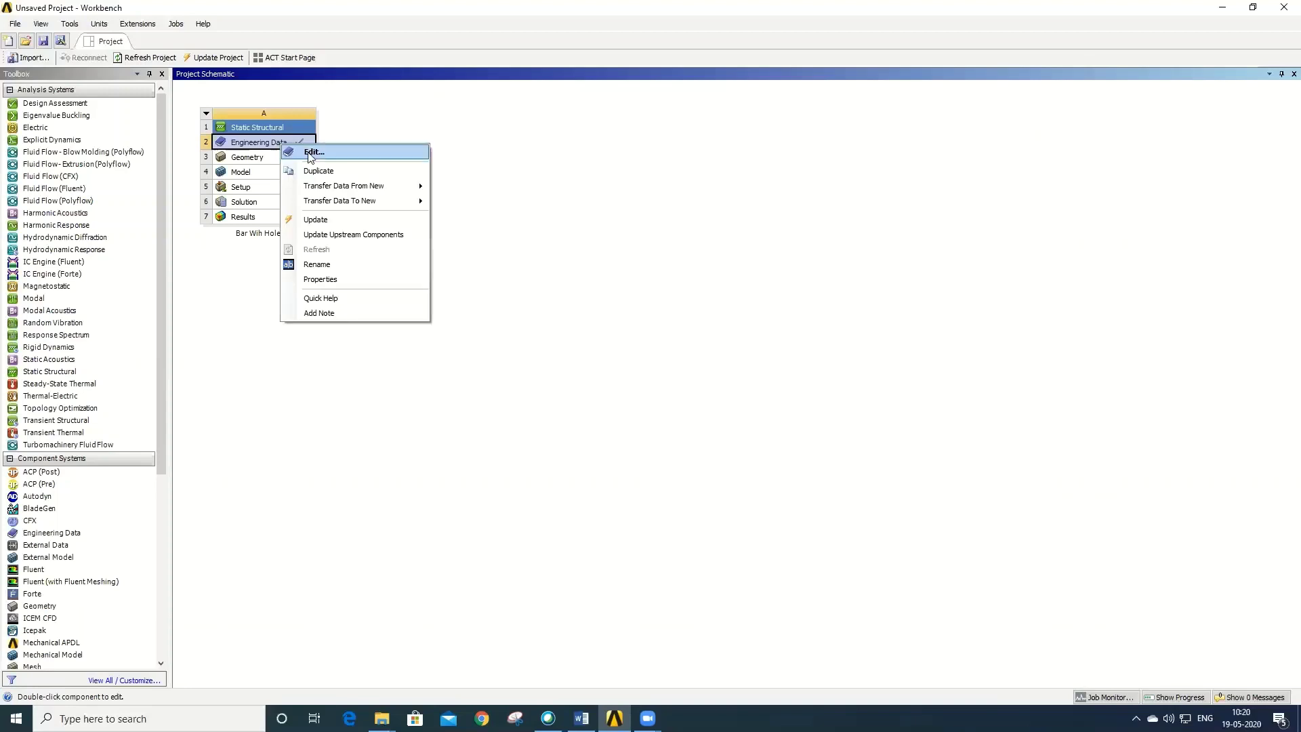
pyautogui.click(313, 152)
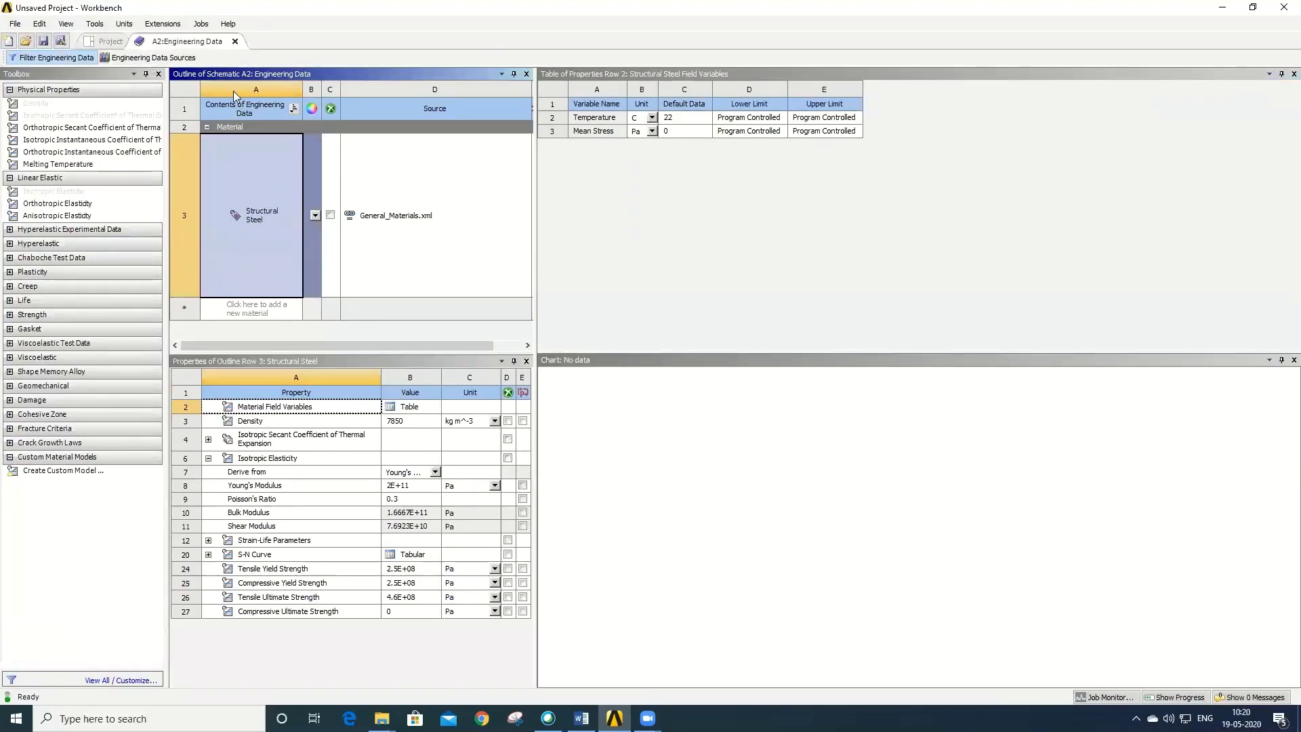
pyautogui.click(235, 41)
pyautogui.click(256, 160)
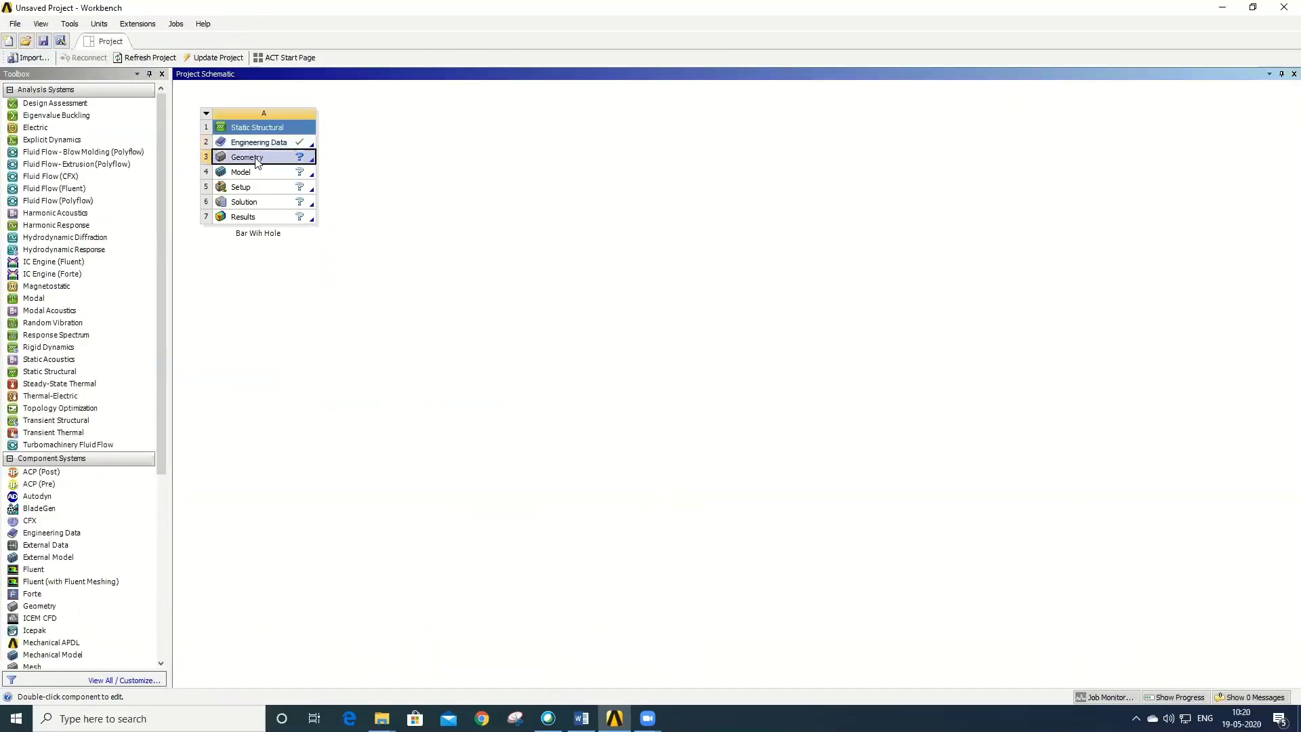
pyautogui.rightClick(256, 161)
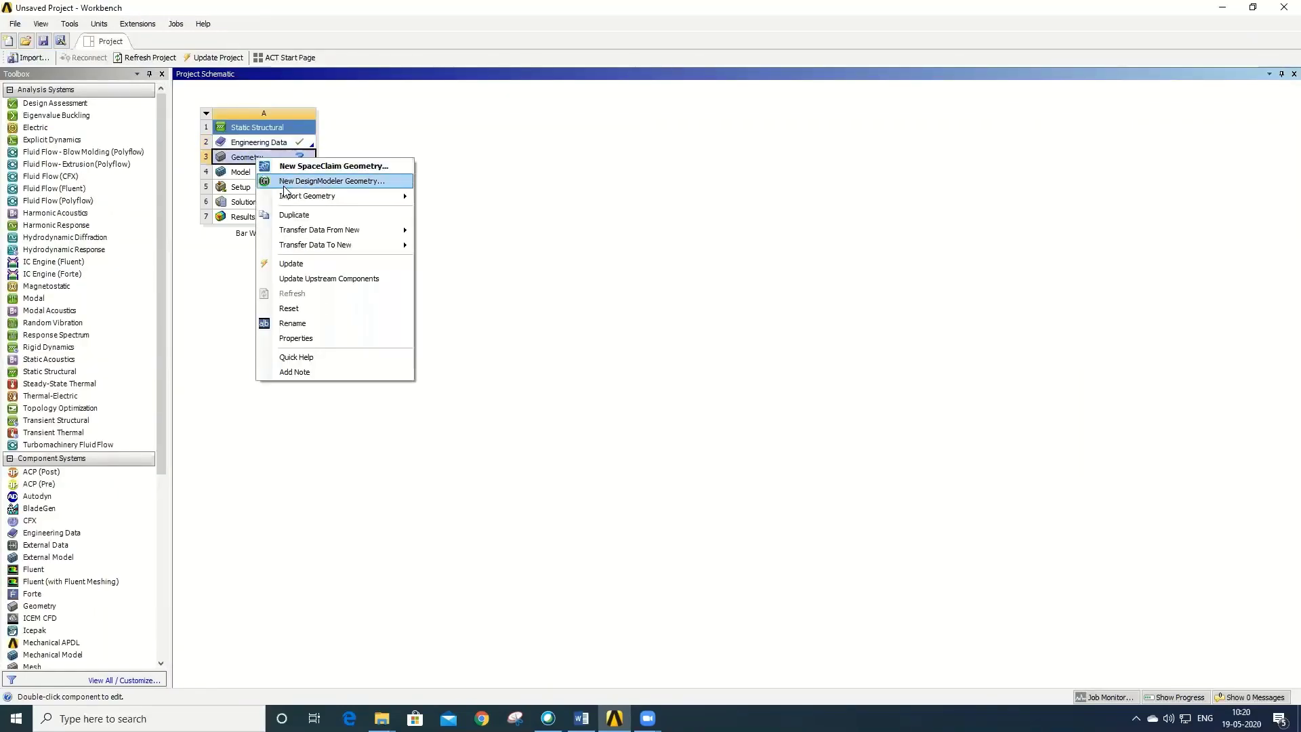
# - In a new DesignModeler geometry, import Bar with hole.IGS from the Desktop Ansys folder
pyautogui.click(285, 181)
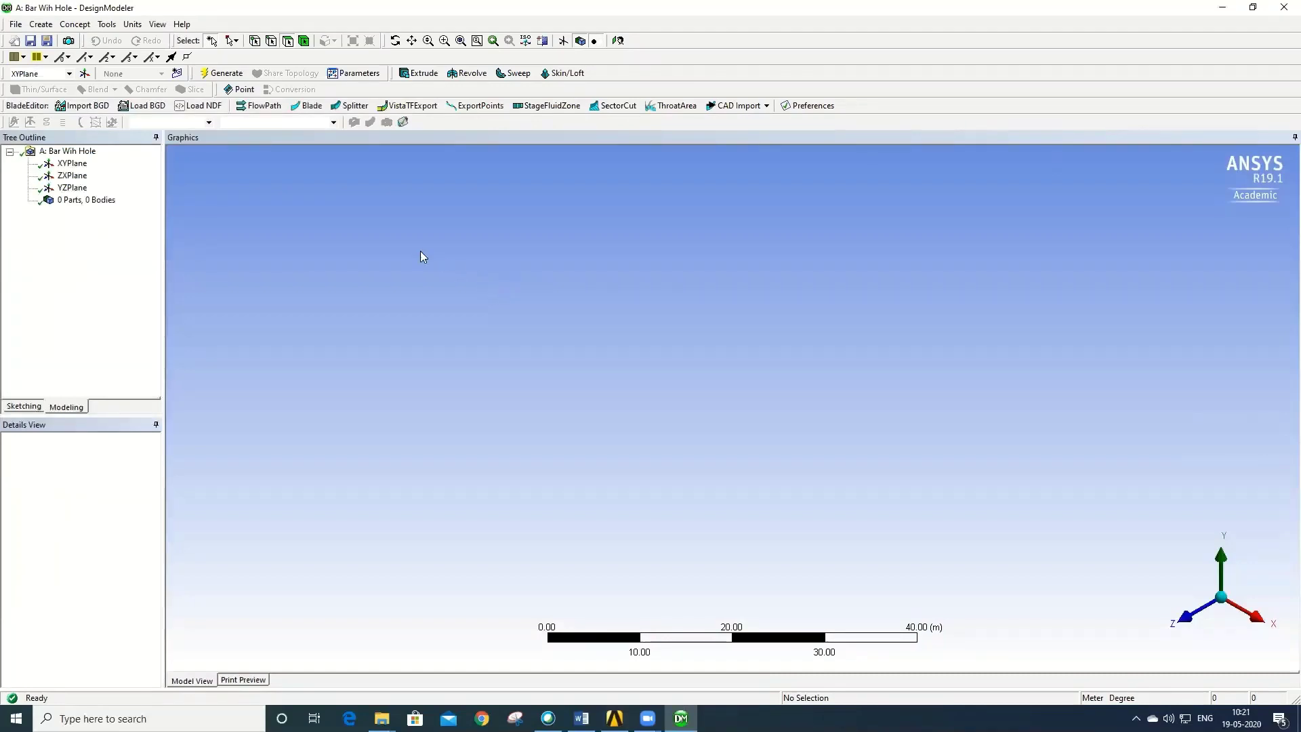
pyautogui.click(15, 27)
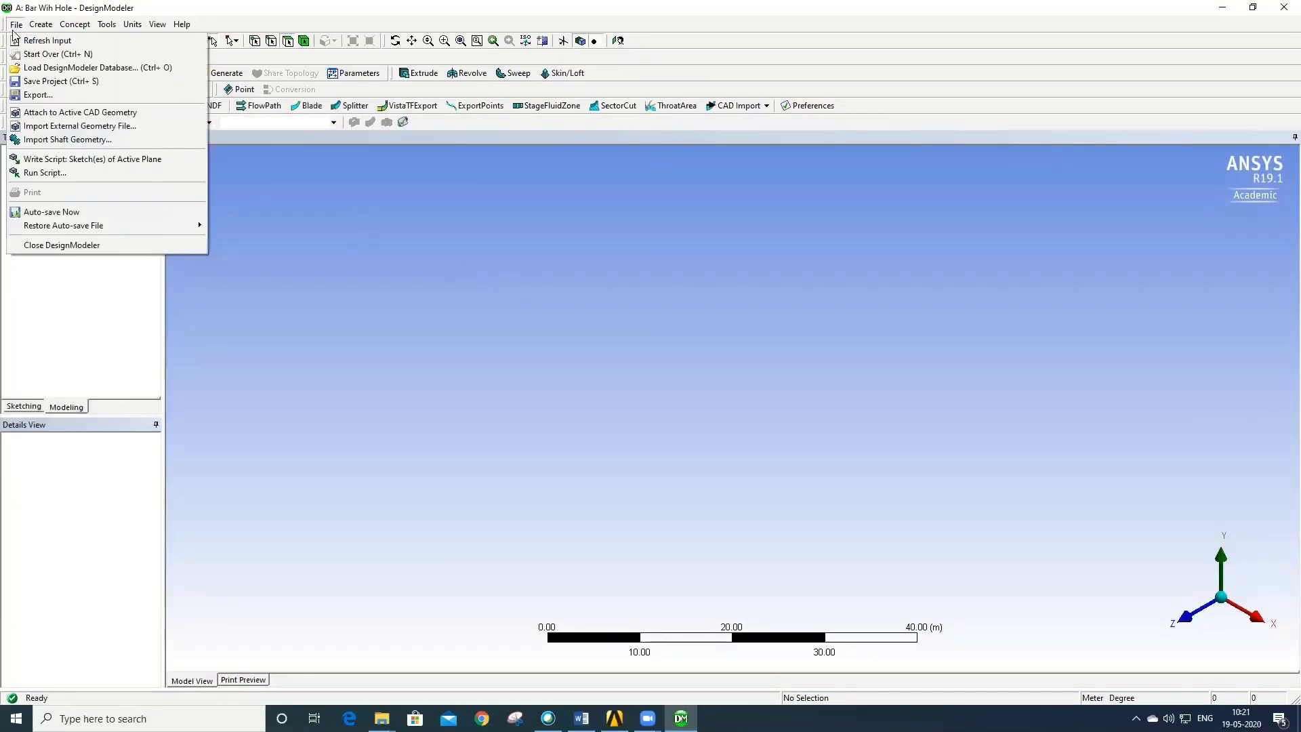
pyautogui.click(56, 128)
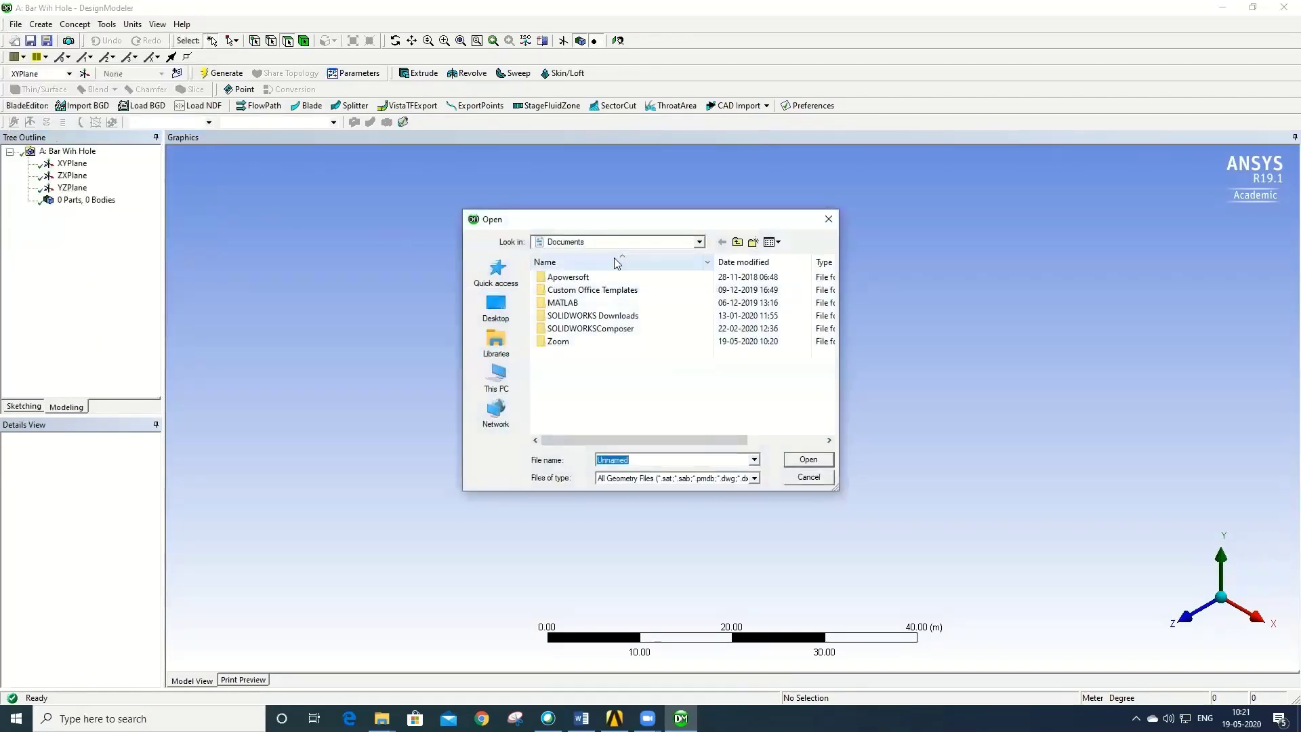
pyautogui.click(699, 243)
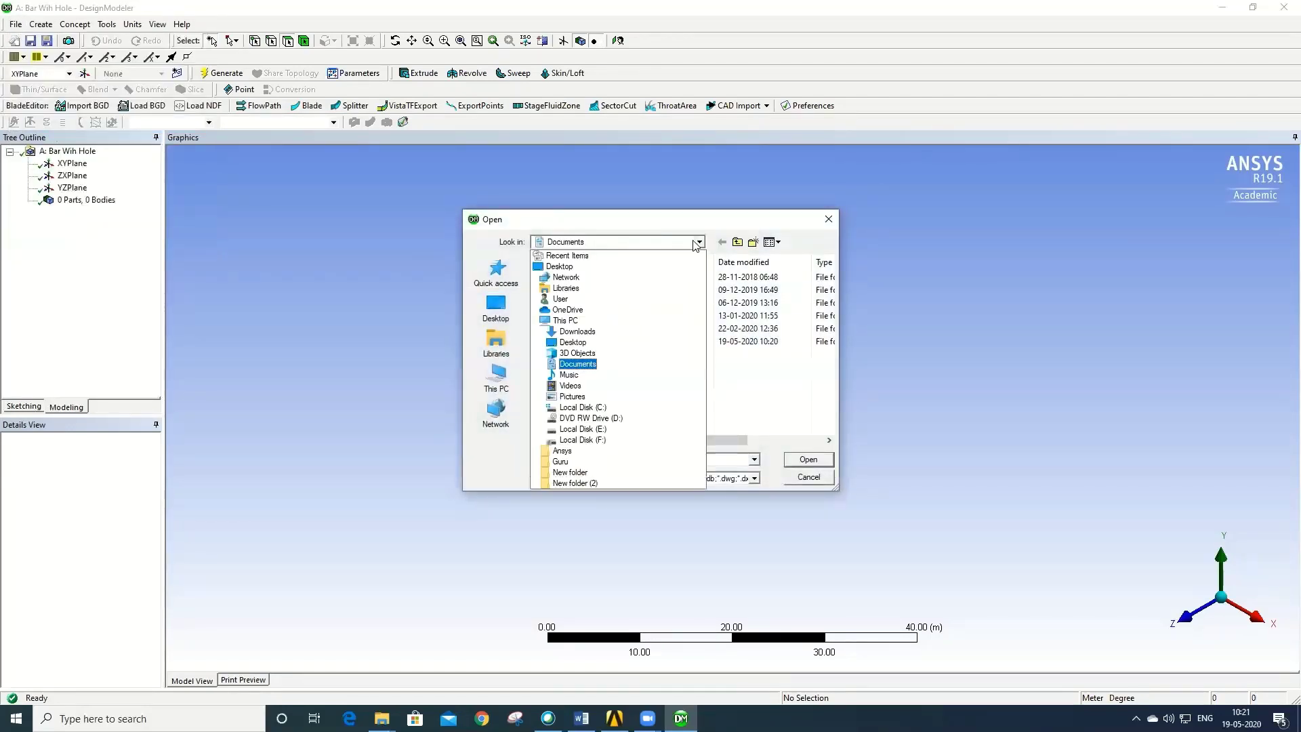
pyautogui.click(584, 266)
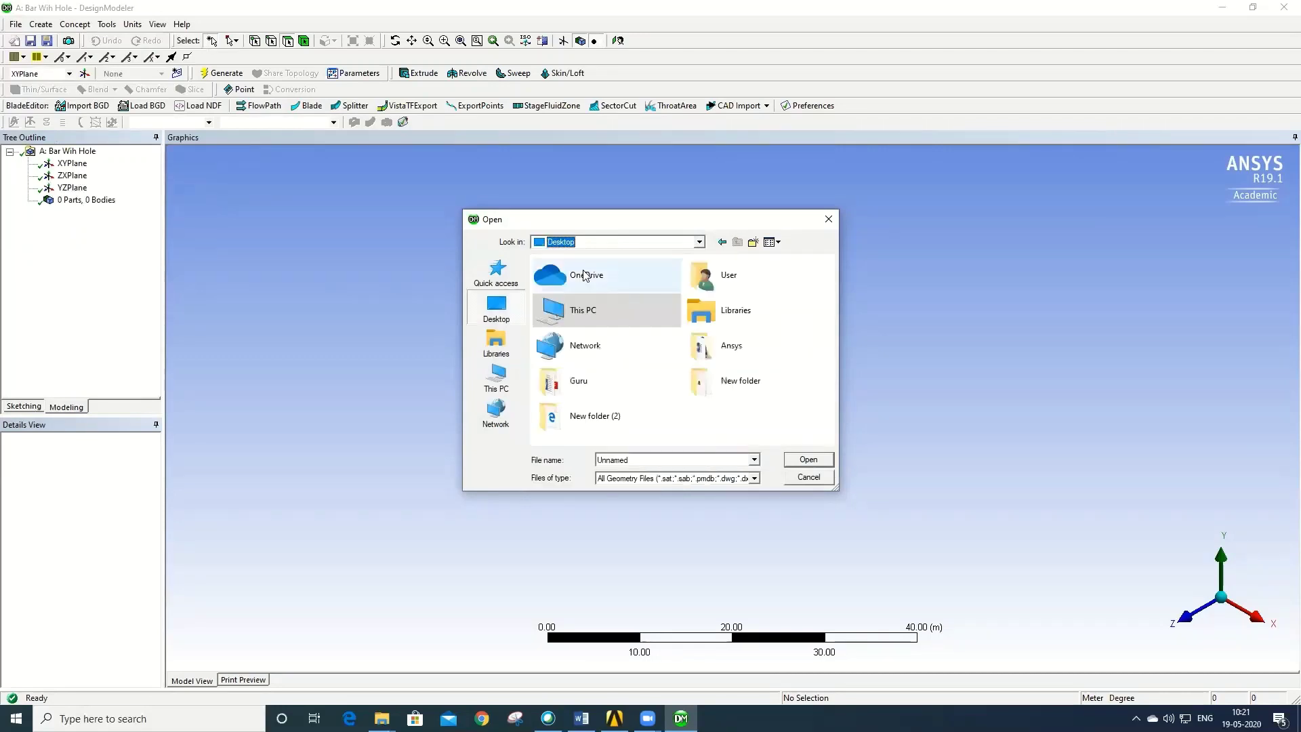
pyautogui.doubleClick(725, 353)
pyautogui.click(587, 304)
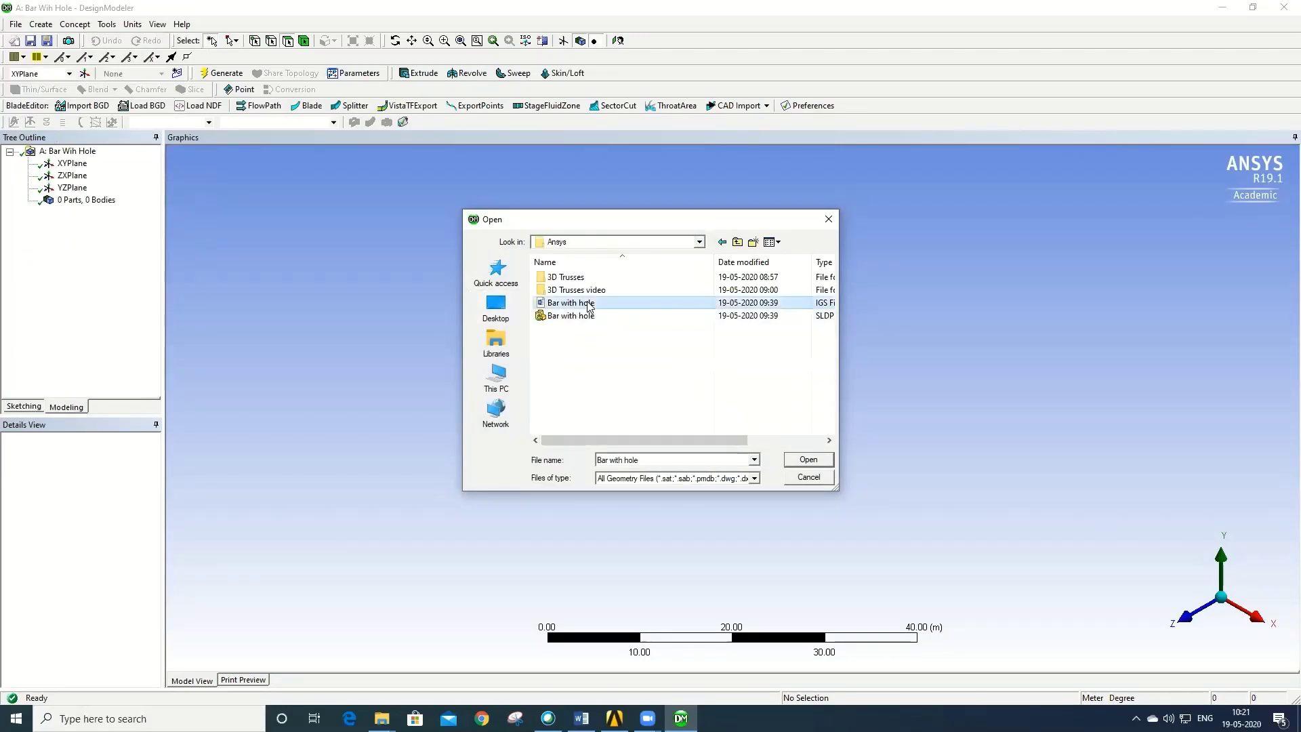
pyautogui.click(809, 460)
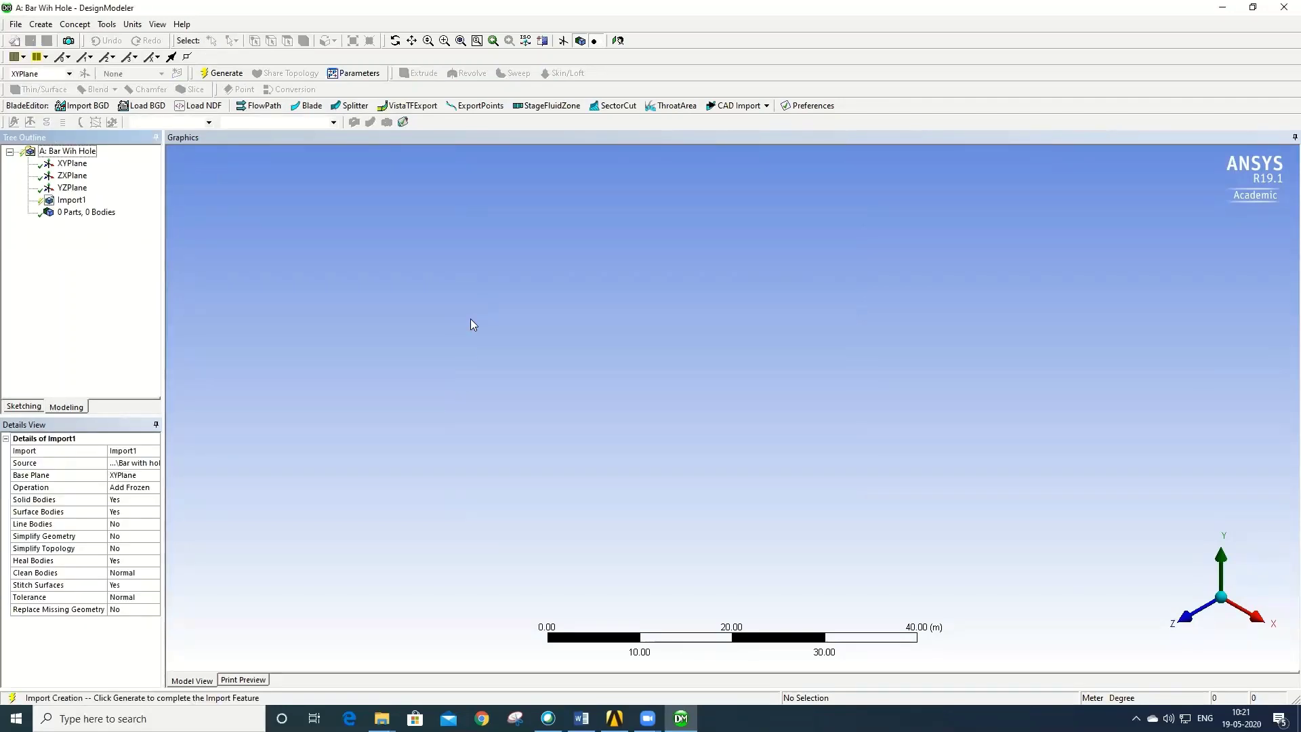
# - Generate the geometry in millimetres and inspect the resulting solid body
pyautogui.click(222, 73)
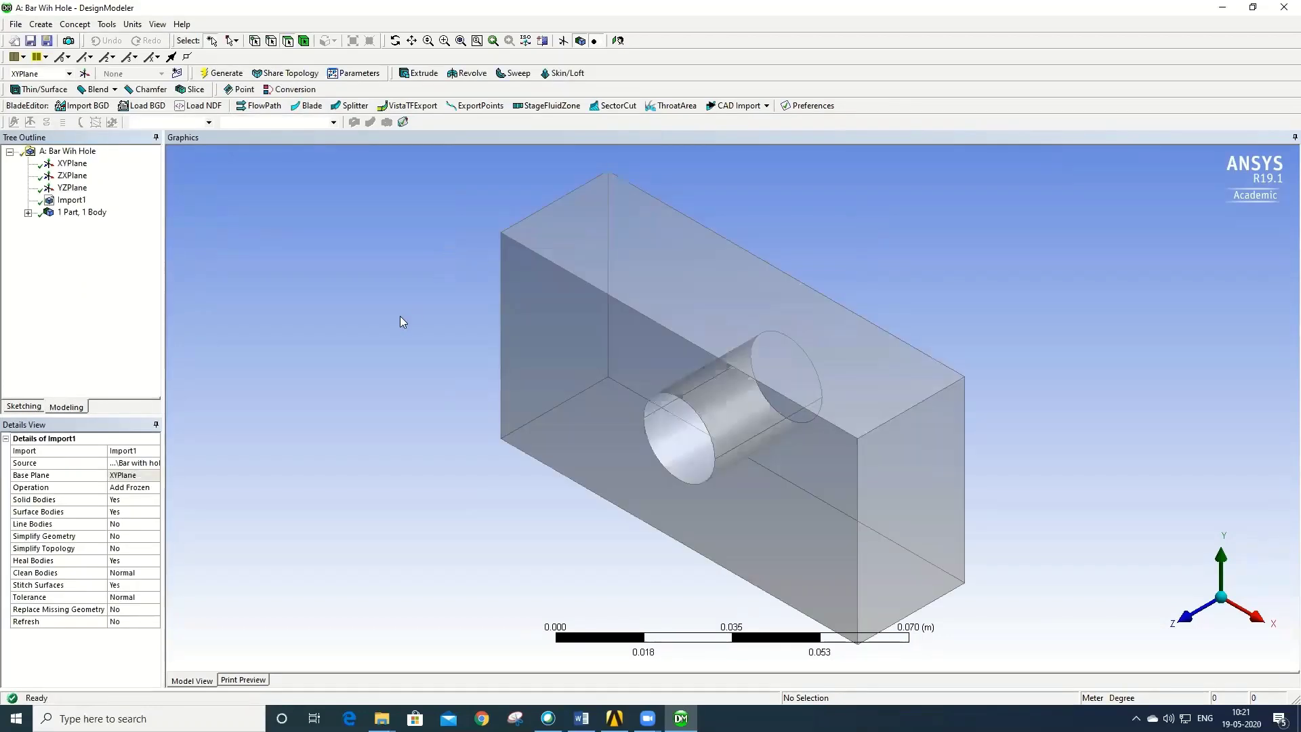
pyautogui.click(133, 26)
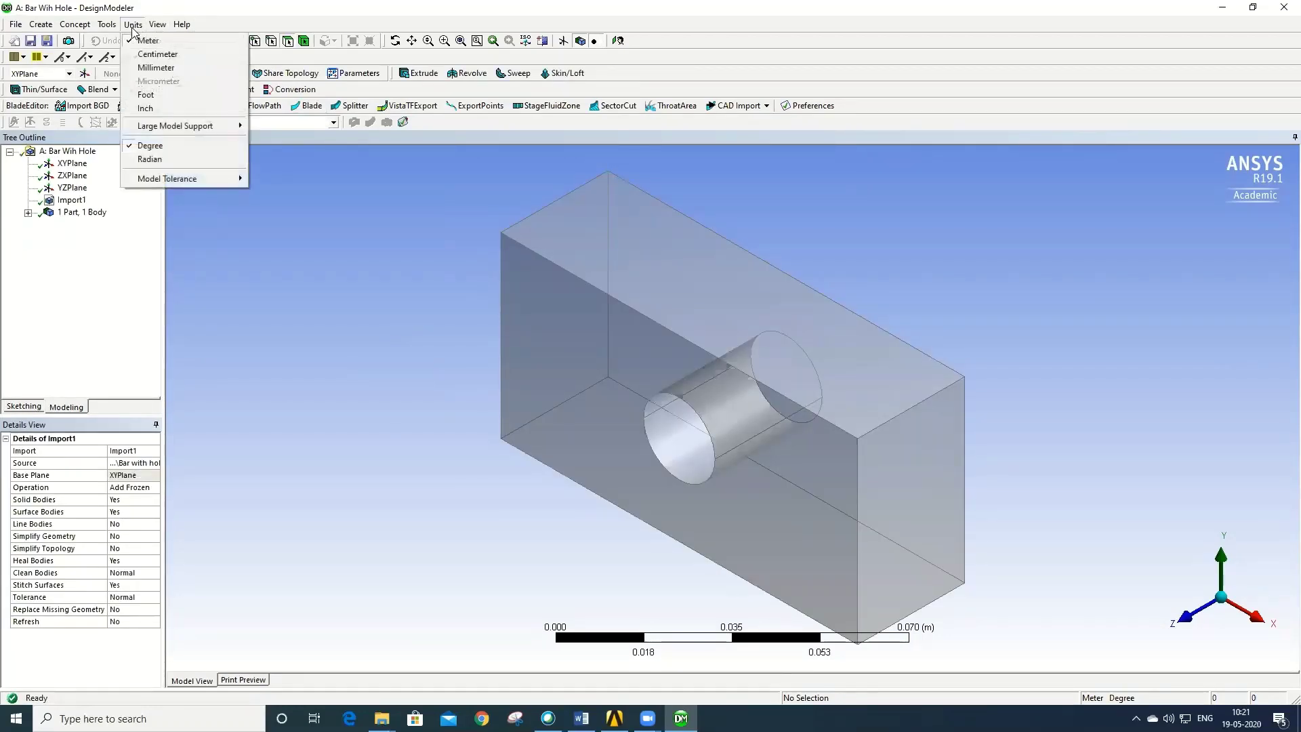
pyautogui.click(146, 68)
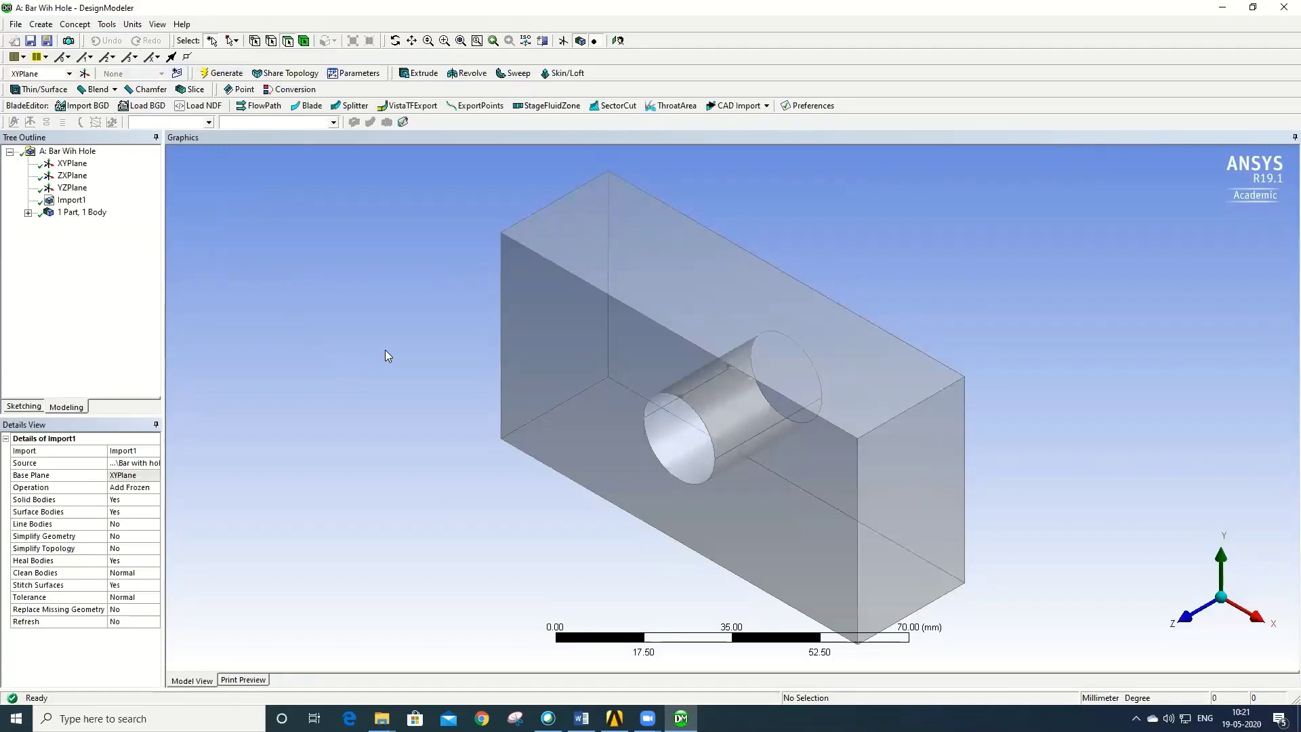
pyautogui.click(28, 212)
pyautogui.click(61, 226)
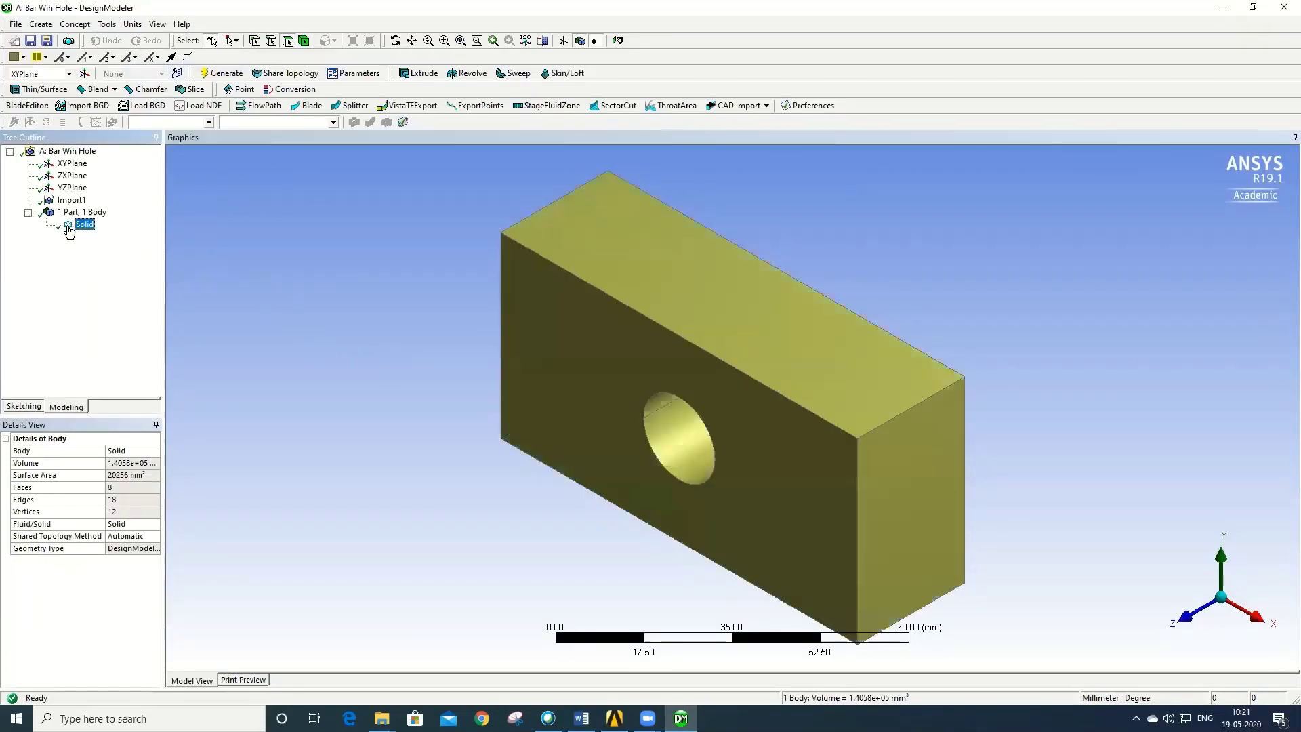
pyautogui.moveTo(314, 369); pyautogui.dragTo(388, 333, button='middle')
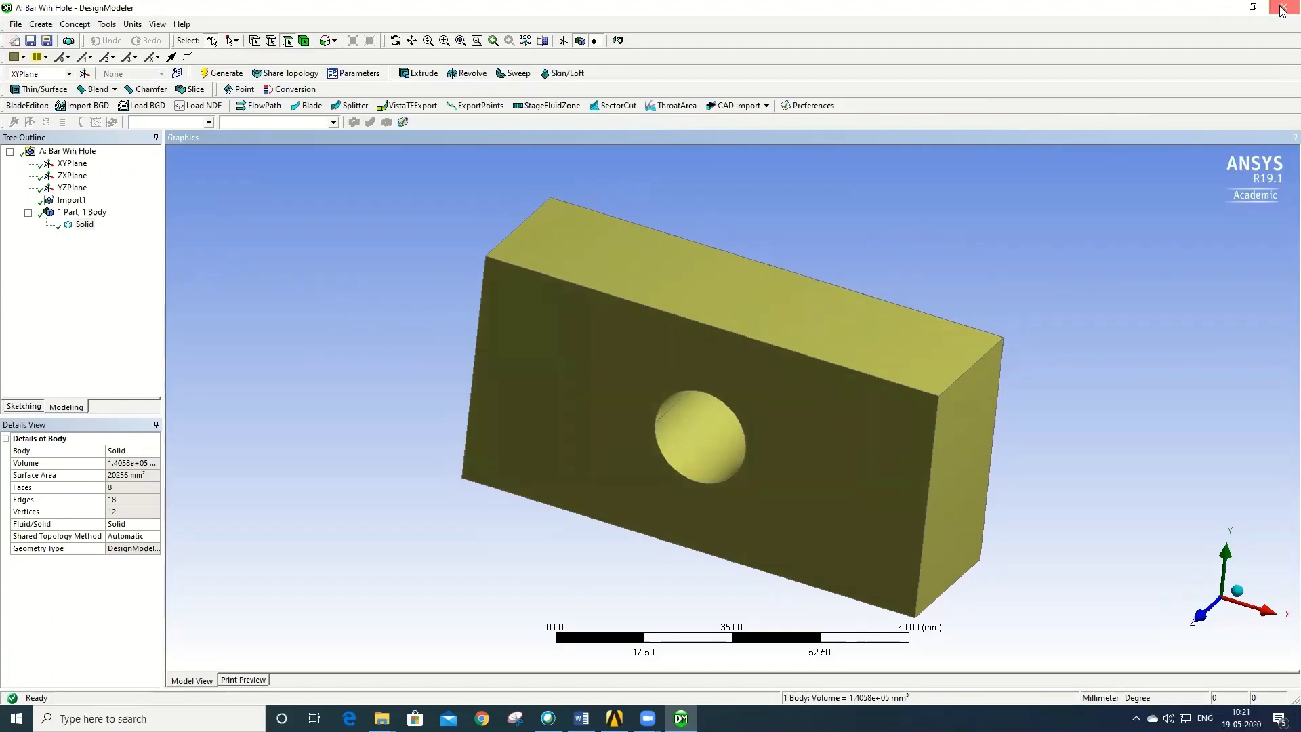
# - Close DesignModeler and open the Model cell in ANSYS Mechanical
pyautogui.hotkey('alt', 'F4')
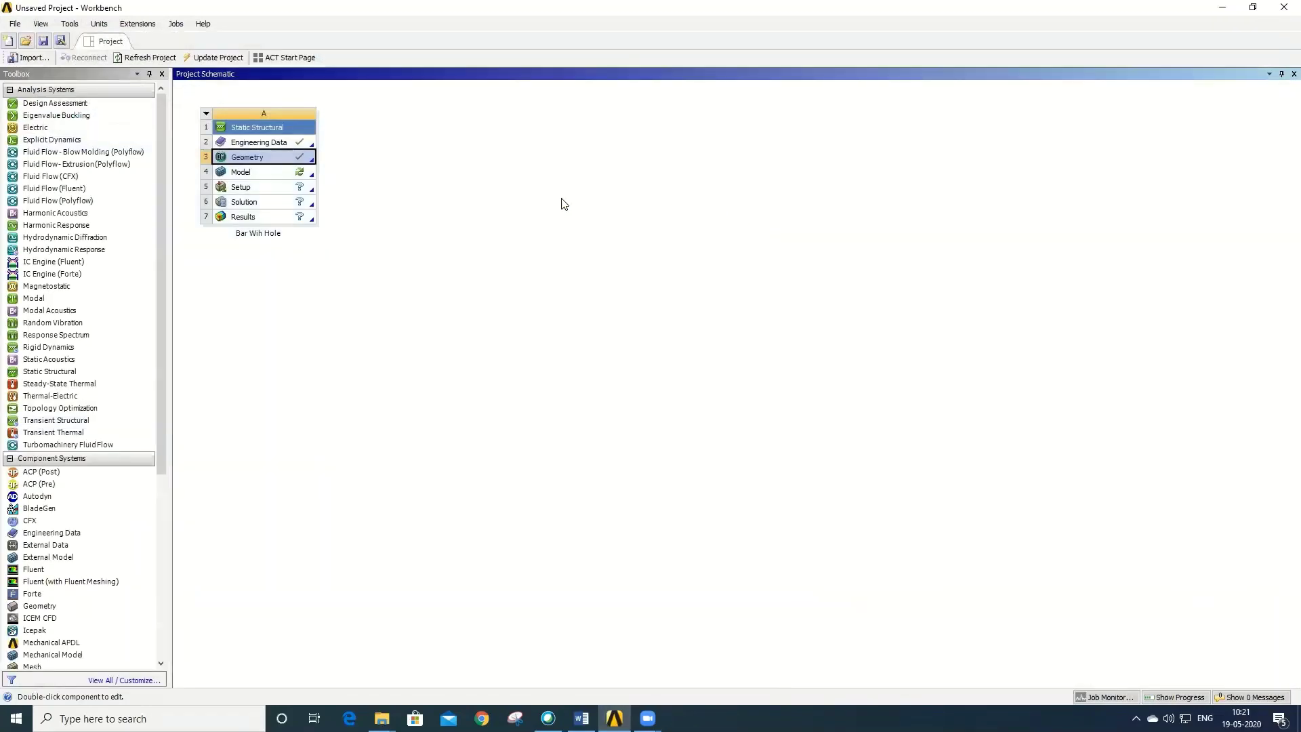
pyautogui.click(299, 173)
pyautogui.rightClick(299, 173)
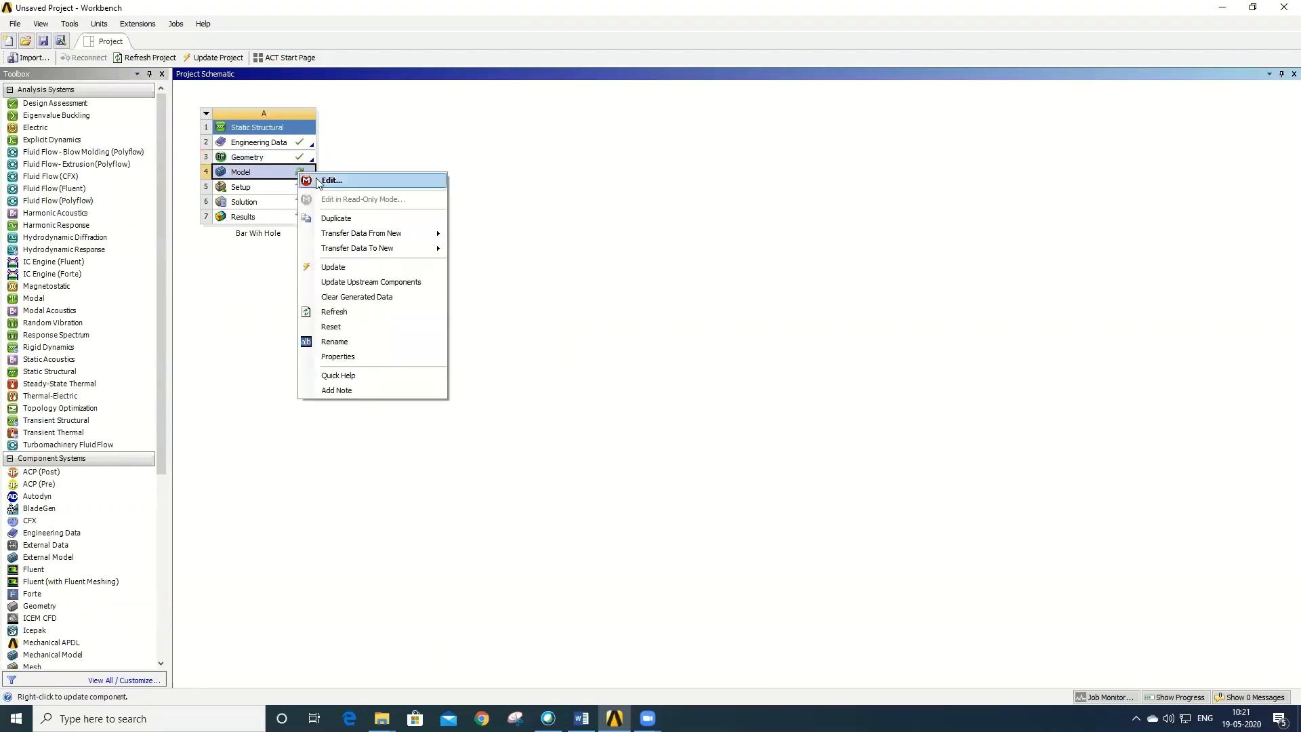
pyautogui.click(319, 180)
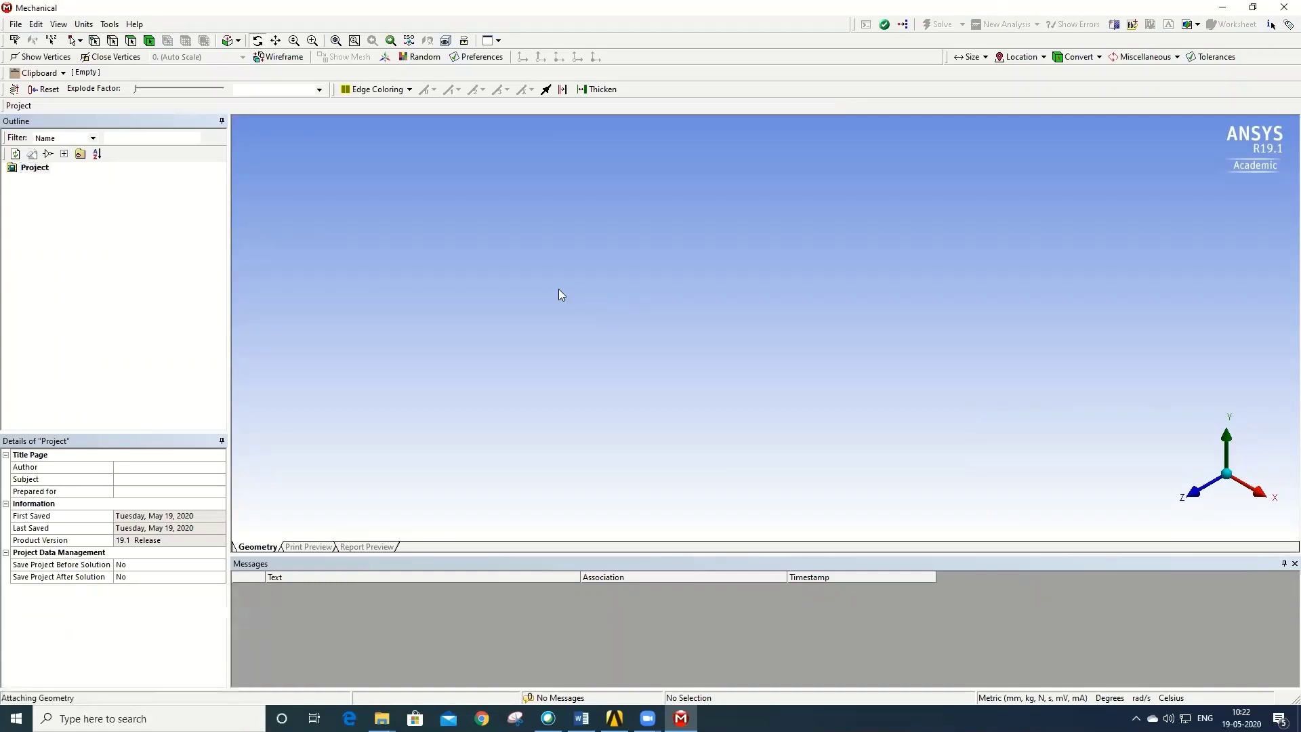
# - Generate a default mesh of the bar, leaving the unit system unchanged
pyautogui.click(85, 27)
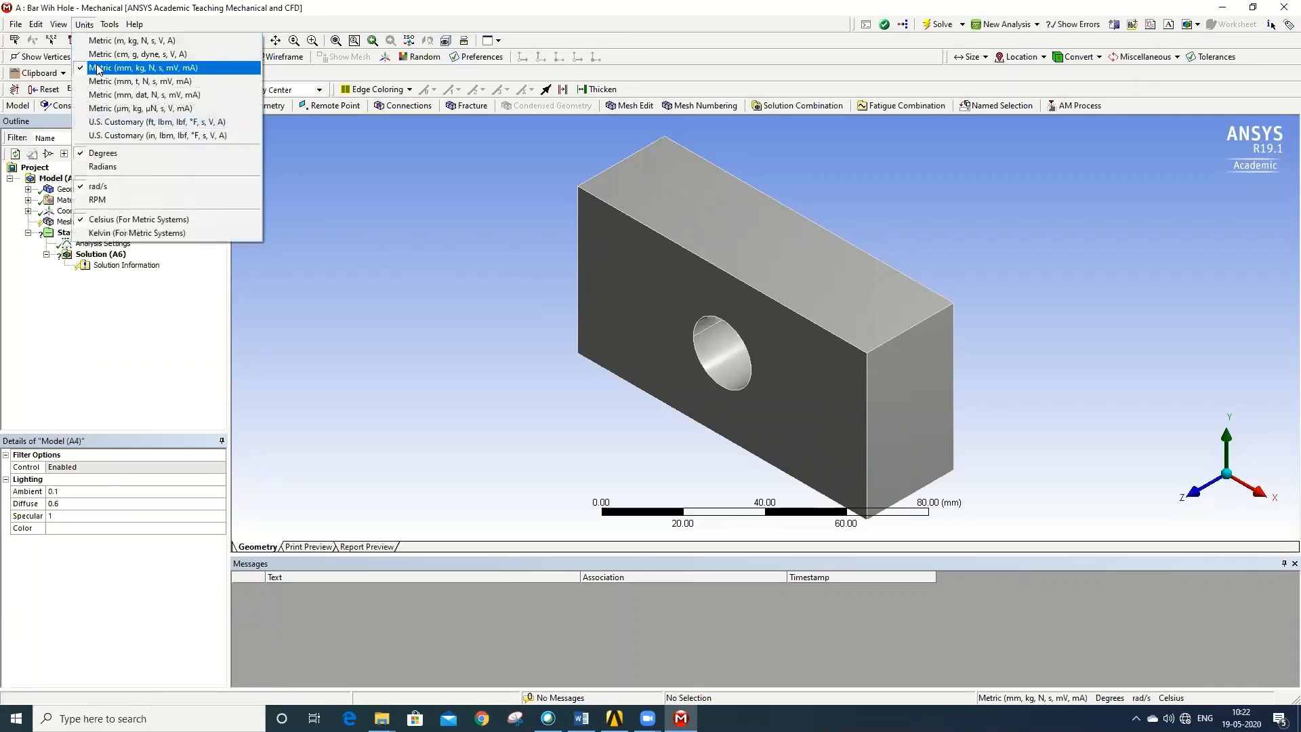
pyautogui.click(462, 268)
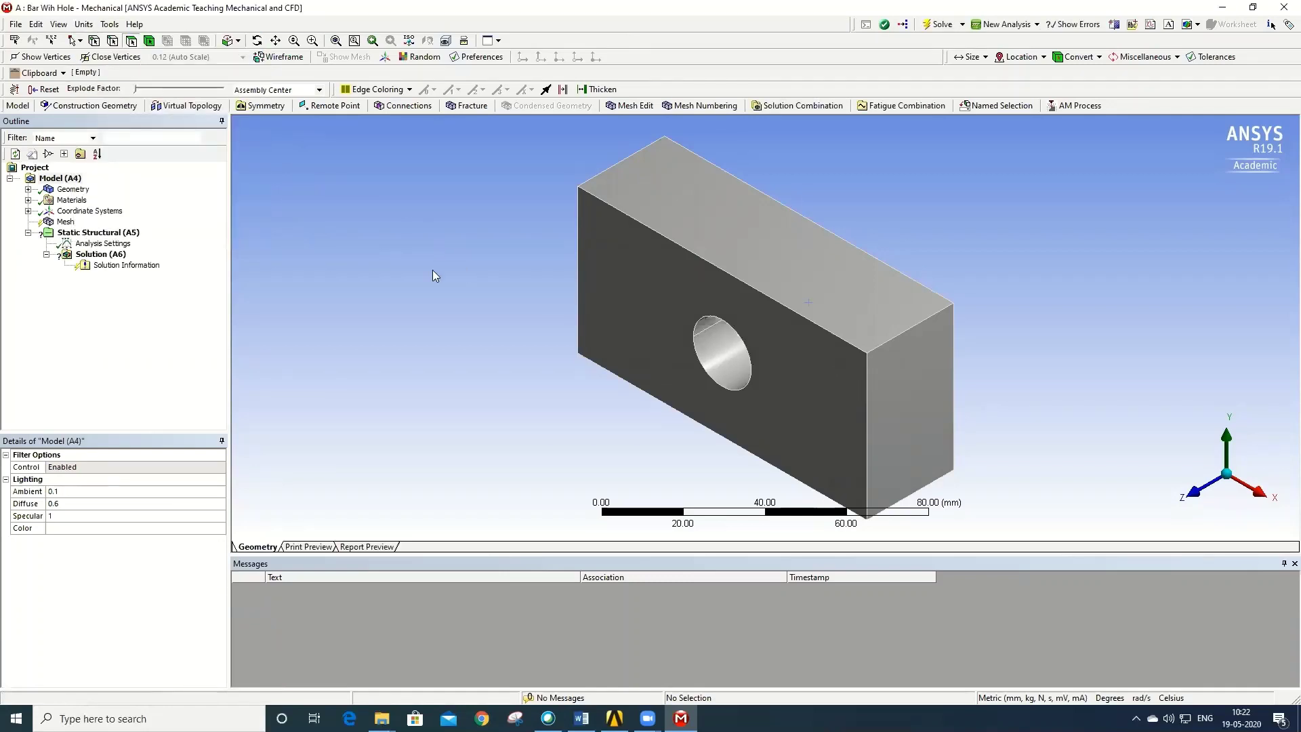
pyautogui.rightClick(67, 224)
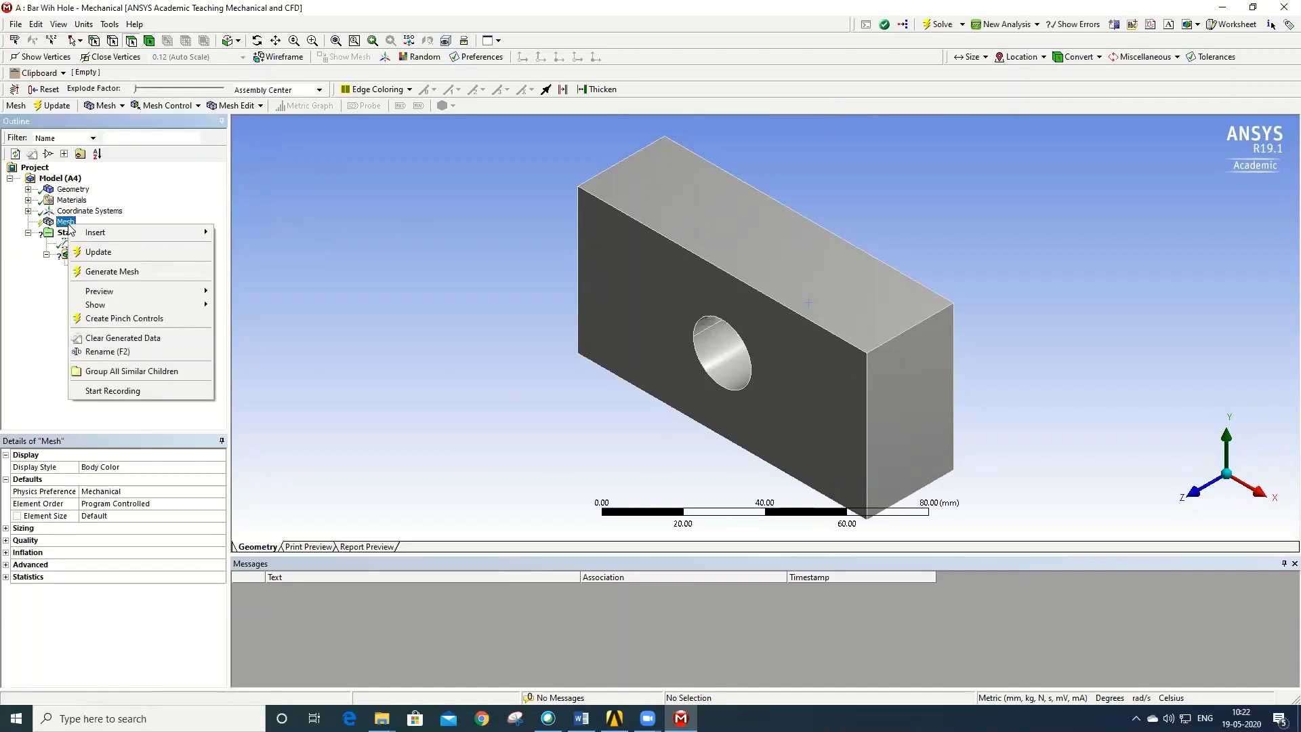
pyautogui.click(107, 276)
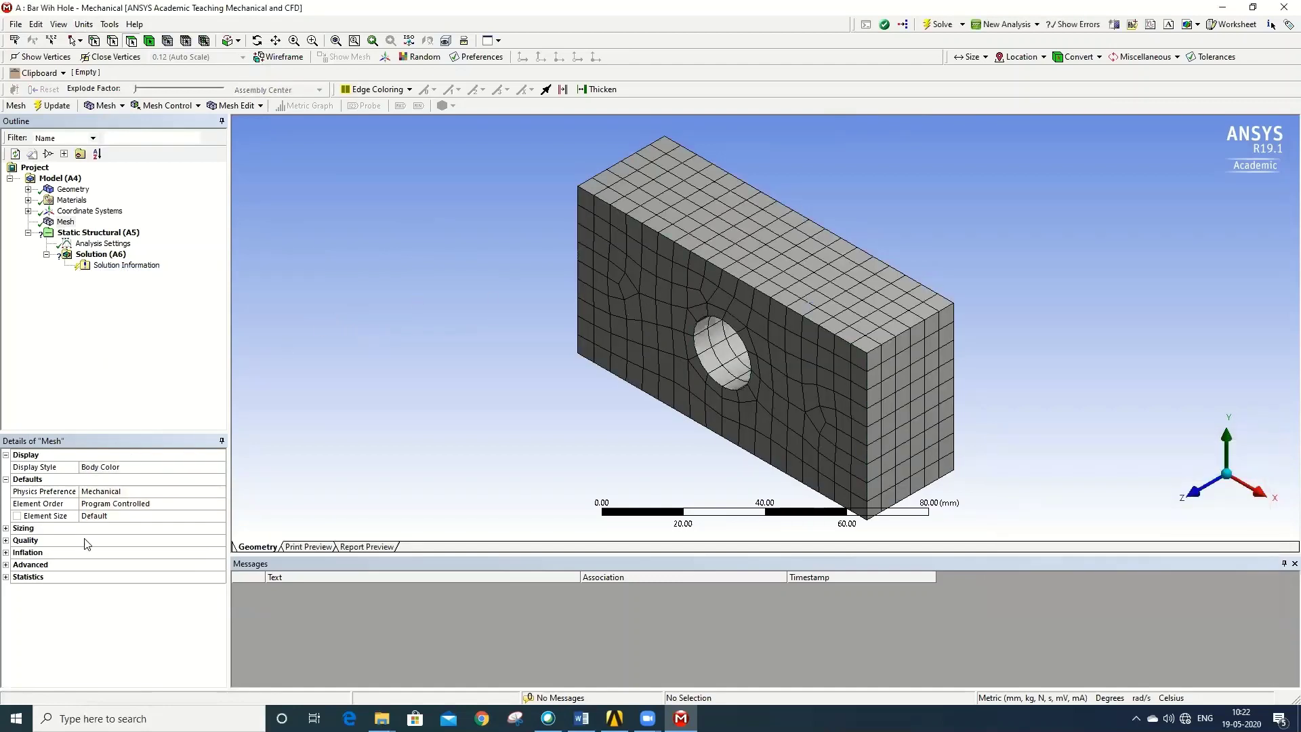
# - Set the mesh element size to 10 mm and regenerate the mesh
pyautogui.click(111, 517)
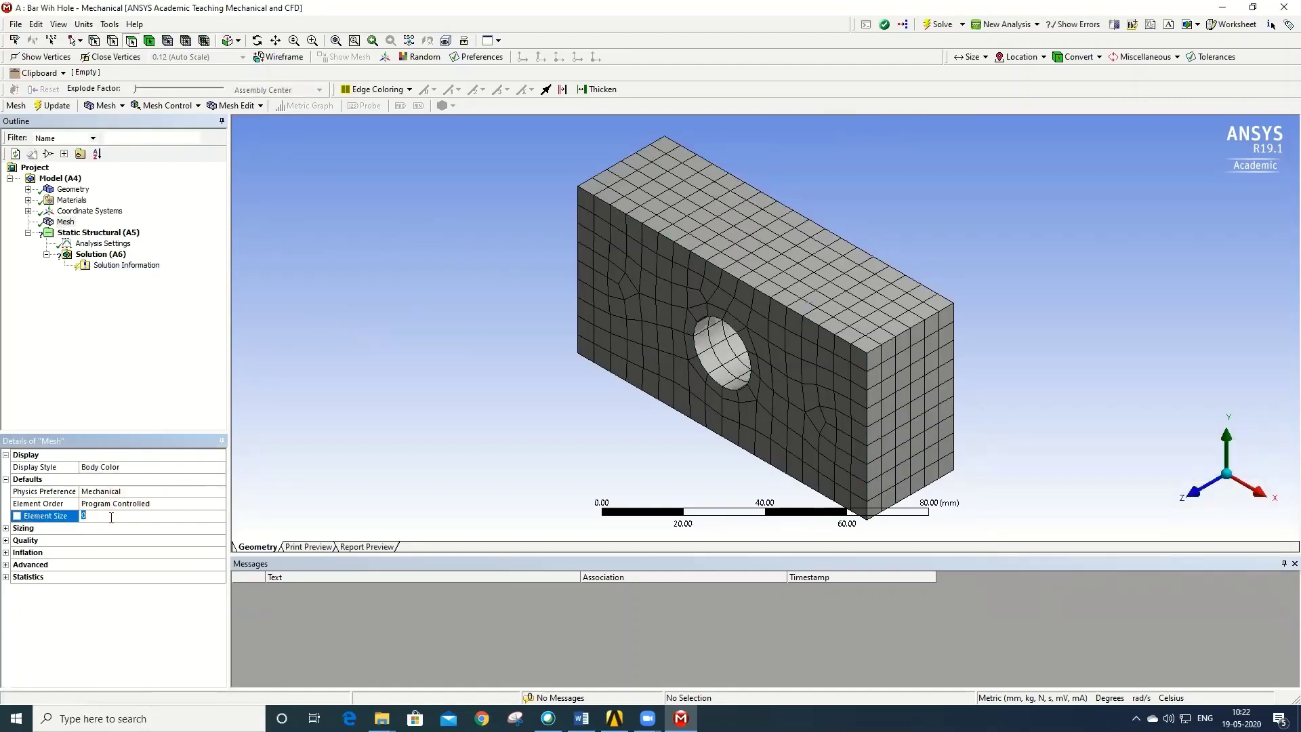
pyautogui.write('1')
pyautogui.press('Return')
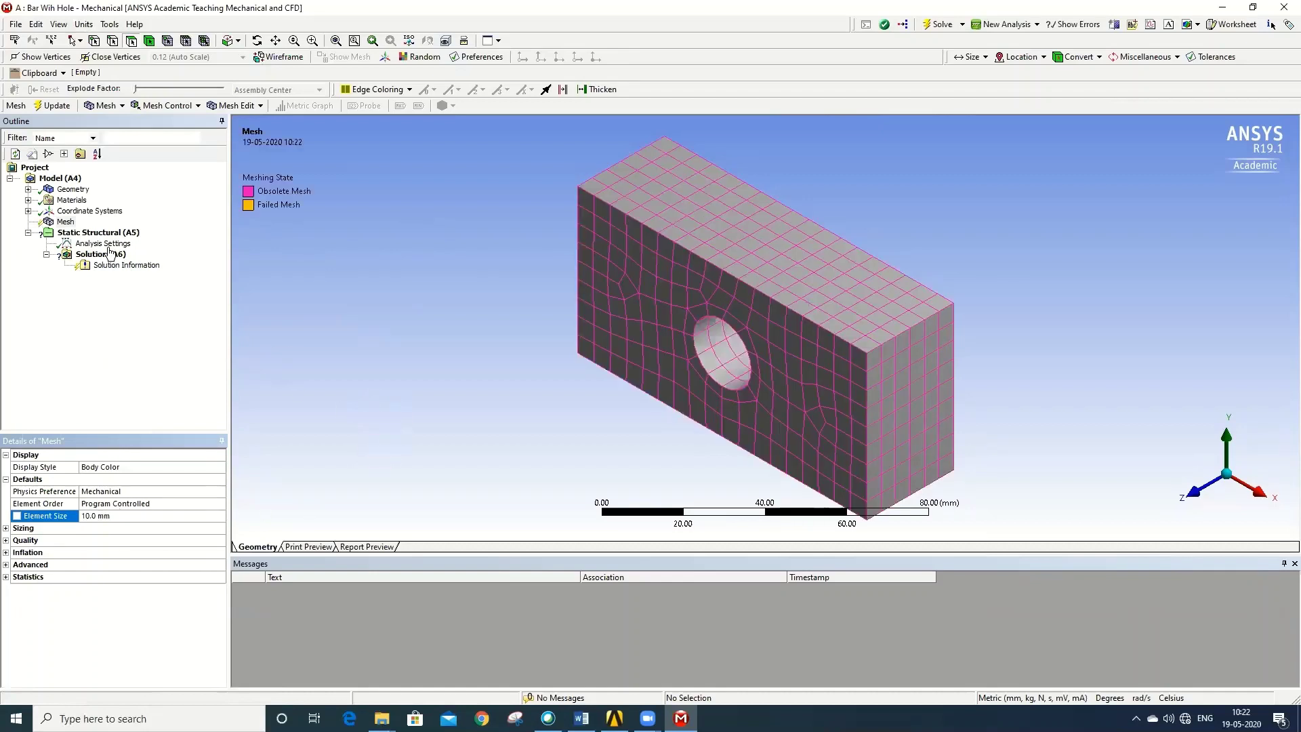
pyautogui.click(66, 223)
pyautogui.rightClick(67, 226)
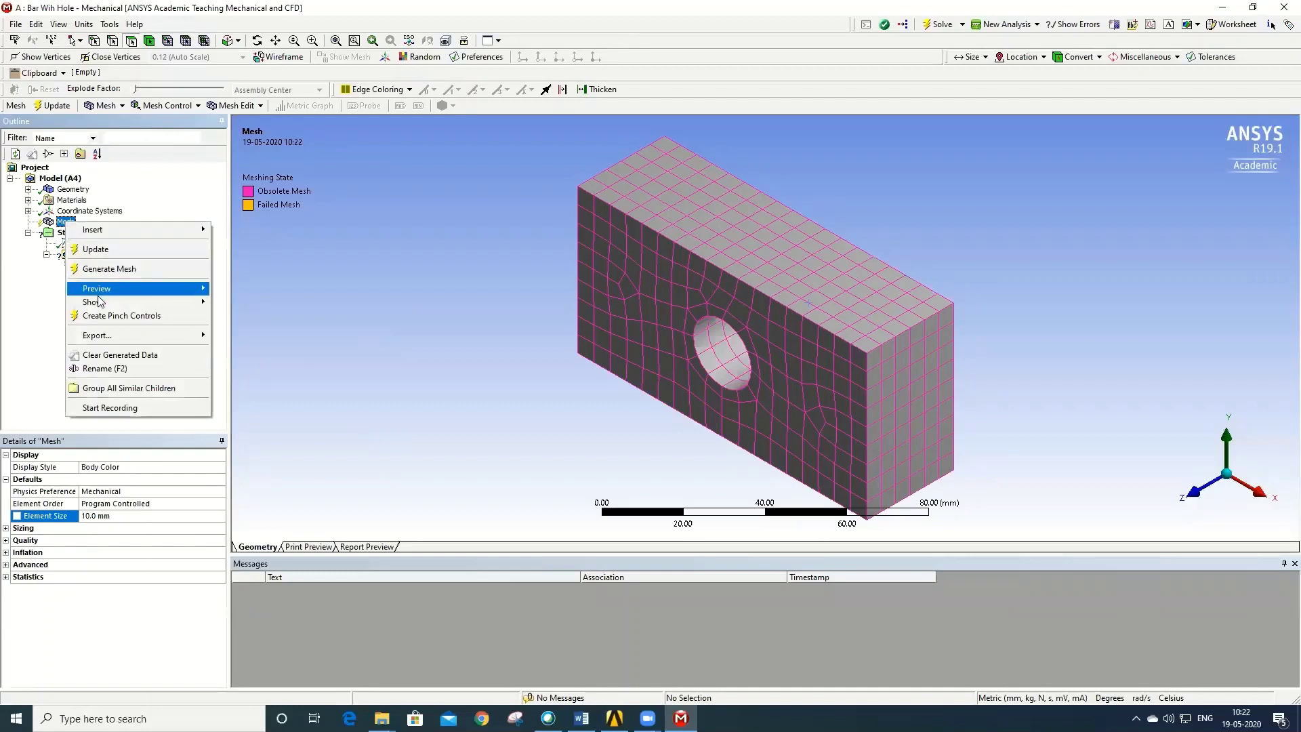
pyautogui.click(98, 267)
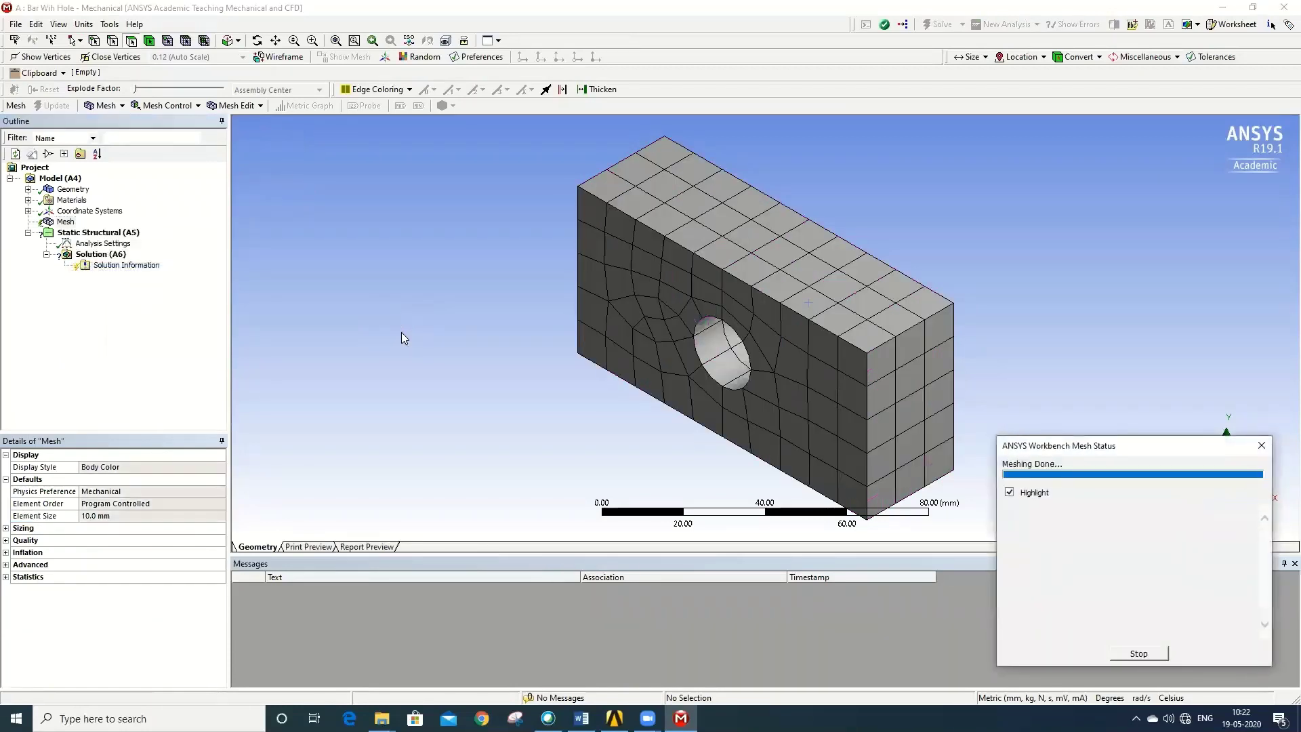
# - Change the element size to 2 mm, regenerate the mesh, and orbit to inspect it
pyautogui.click(65, 222)
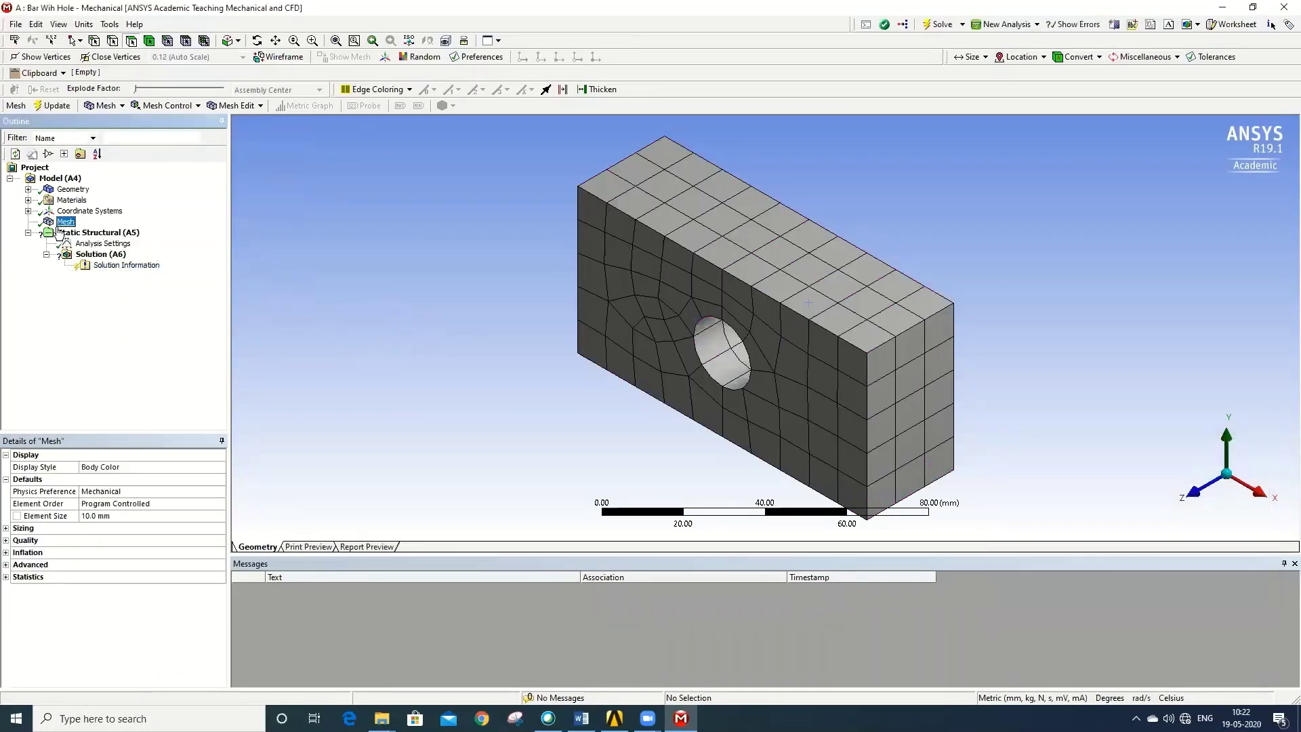
pyautogui.click(106, 515)
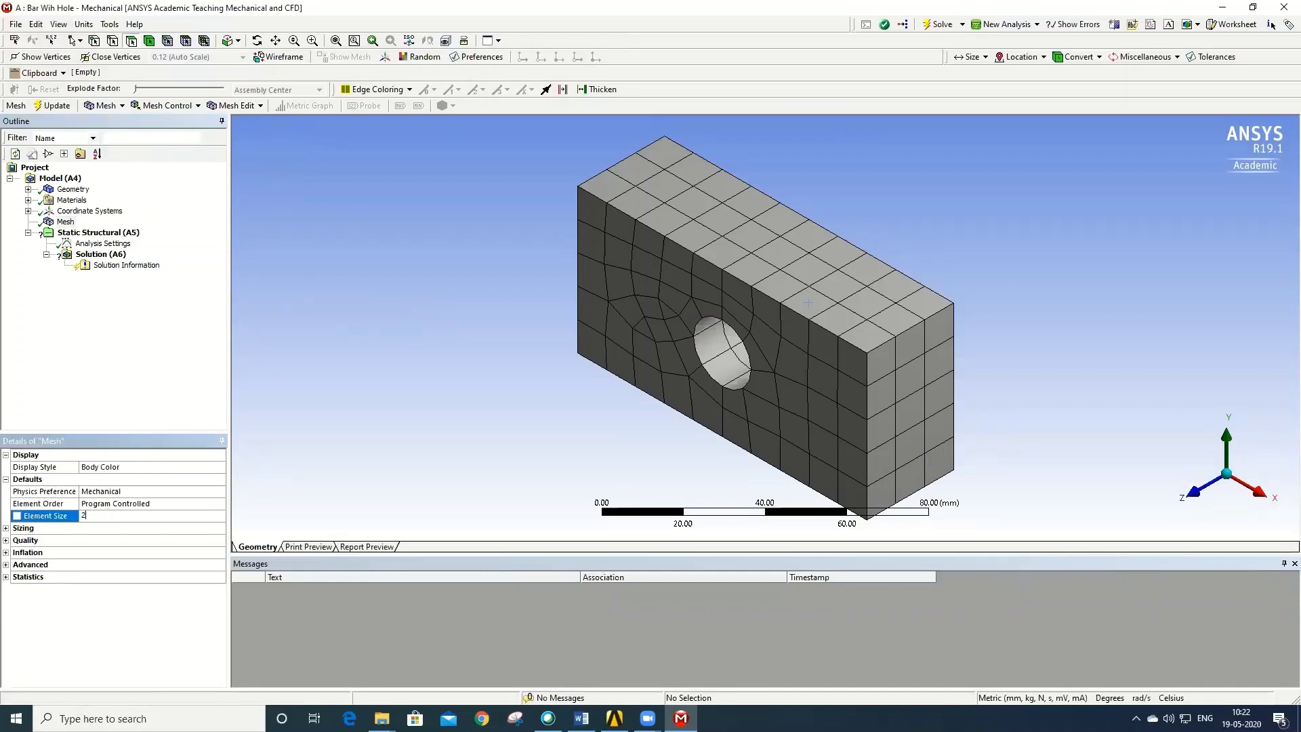
pyautogui.write('2')
pyautogui.press('Return')
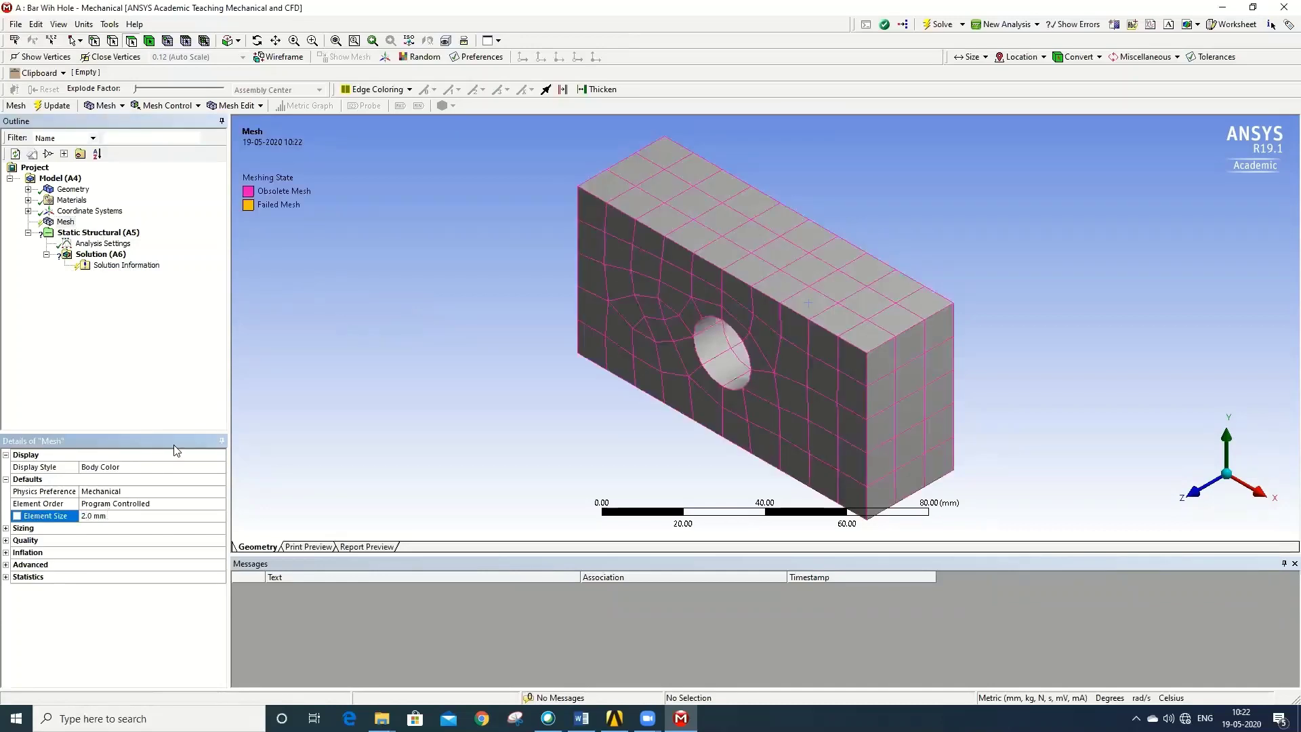
pyautogui.rightClick(66, 222)
pyautogui.click(92, 267)
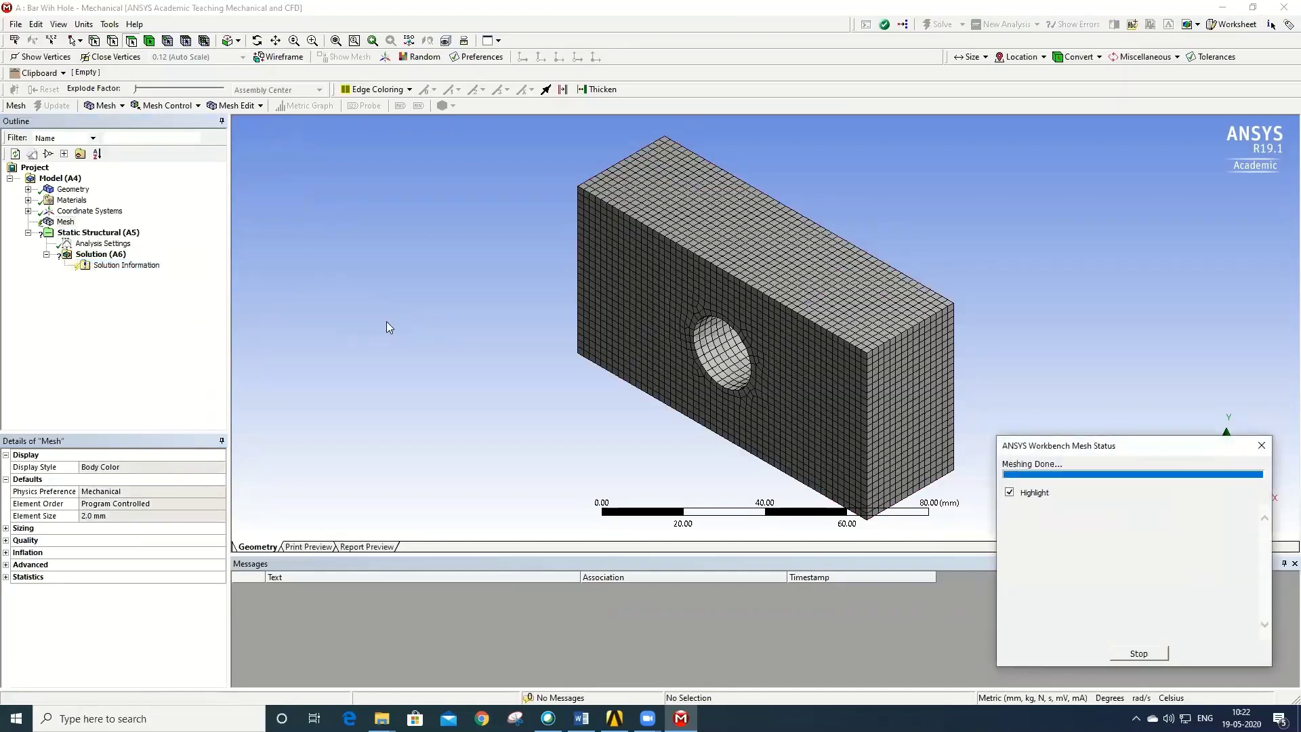
pyautogui.moveTo(399, 357); pyautogui.dragTo(542, 344, button='middle')
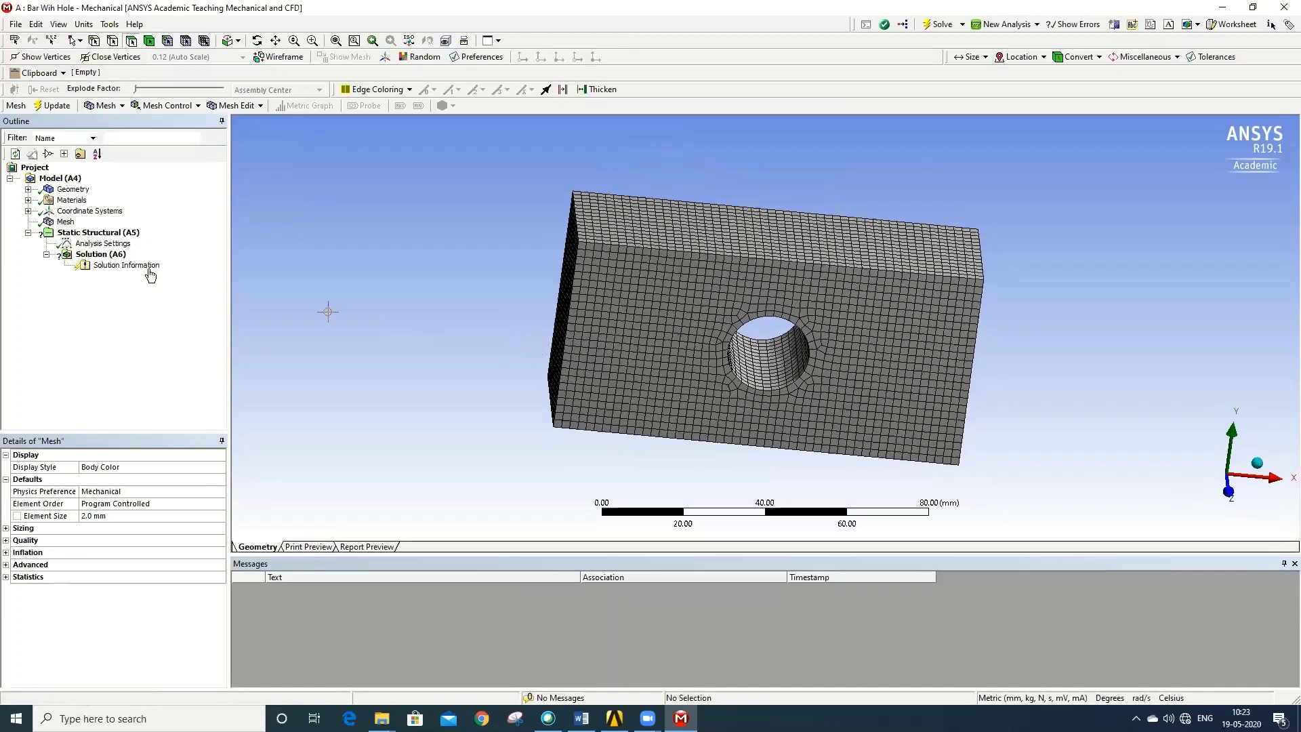
pyautogui.click(98, 232)
# - Add a Fixed Support on the bar's left end face
pyautogui.rightClick(96, 237)
pyautogui.moveTo(143, 250)
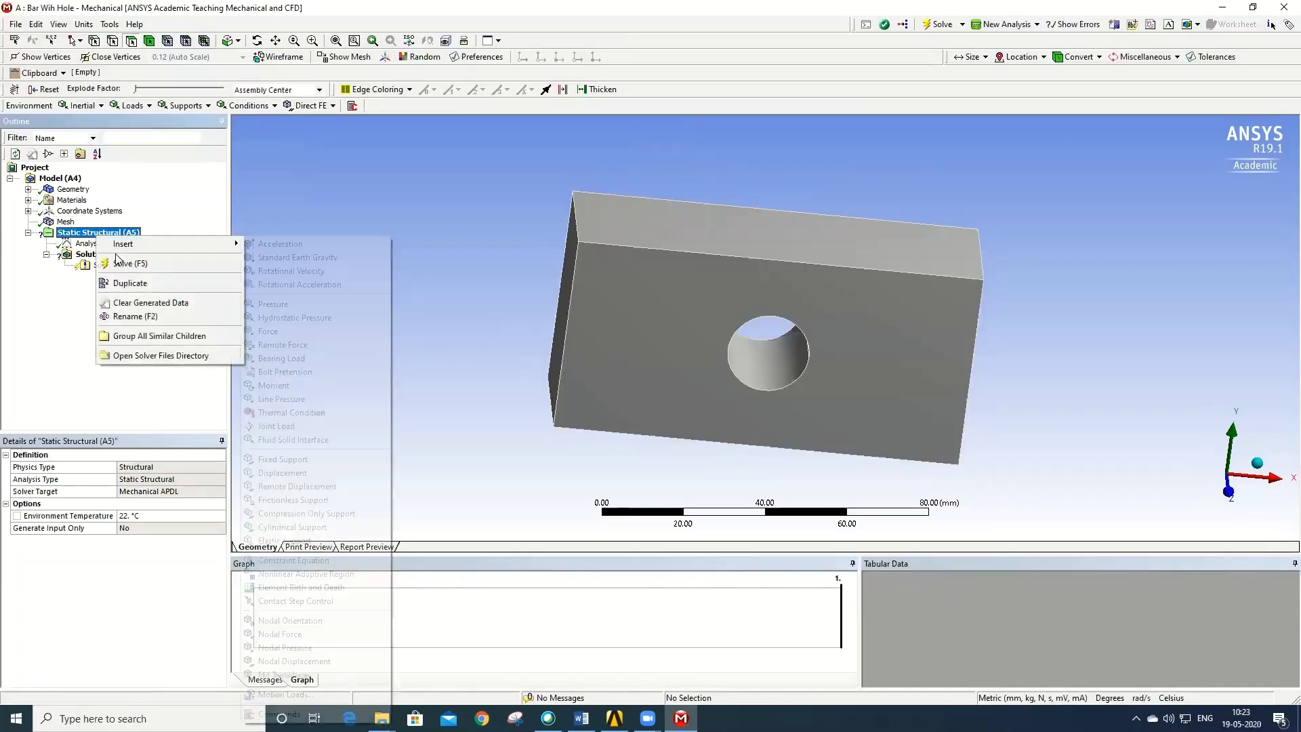
pyautogui.click(309, 460)
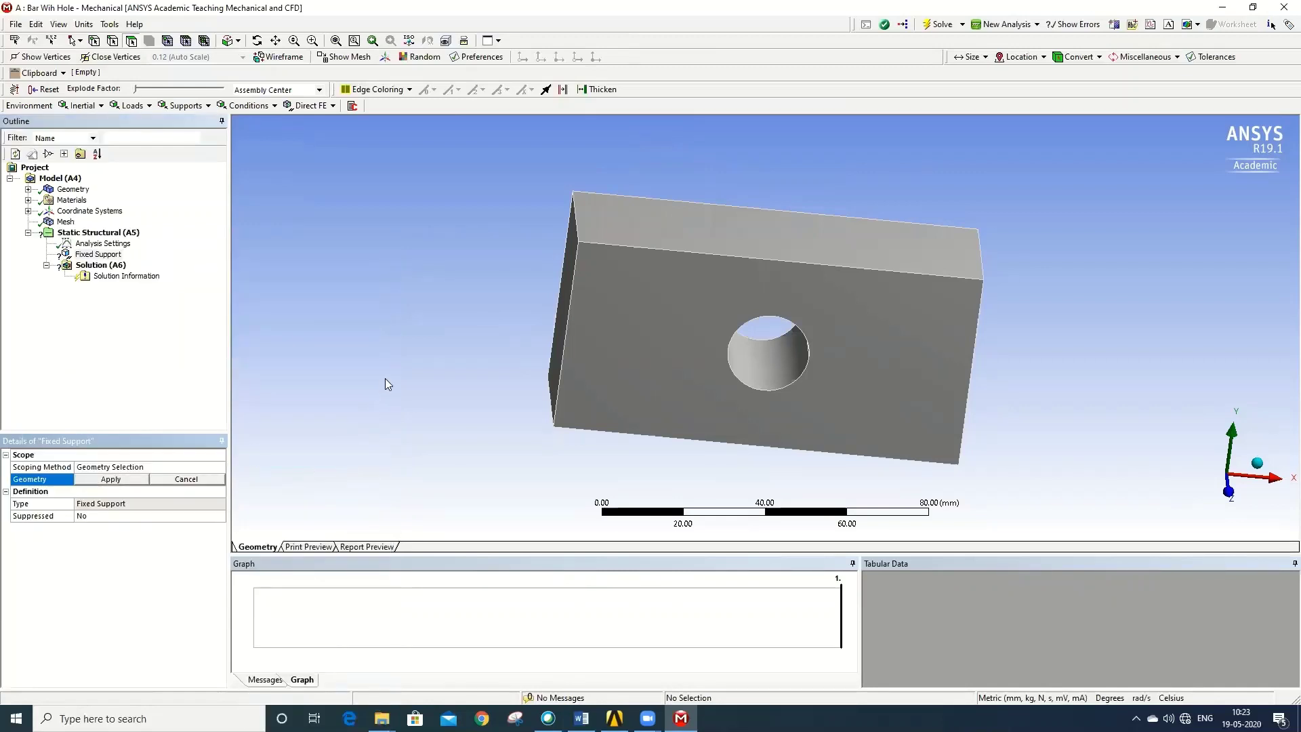
pyautogui.moveTo(384, 380); pyautogui.dragTo(415, 393, button='middle')
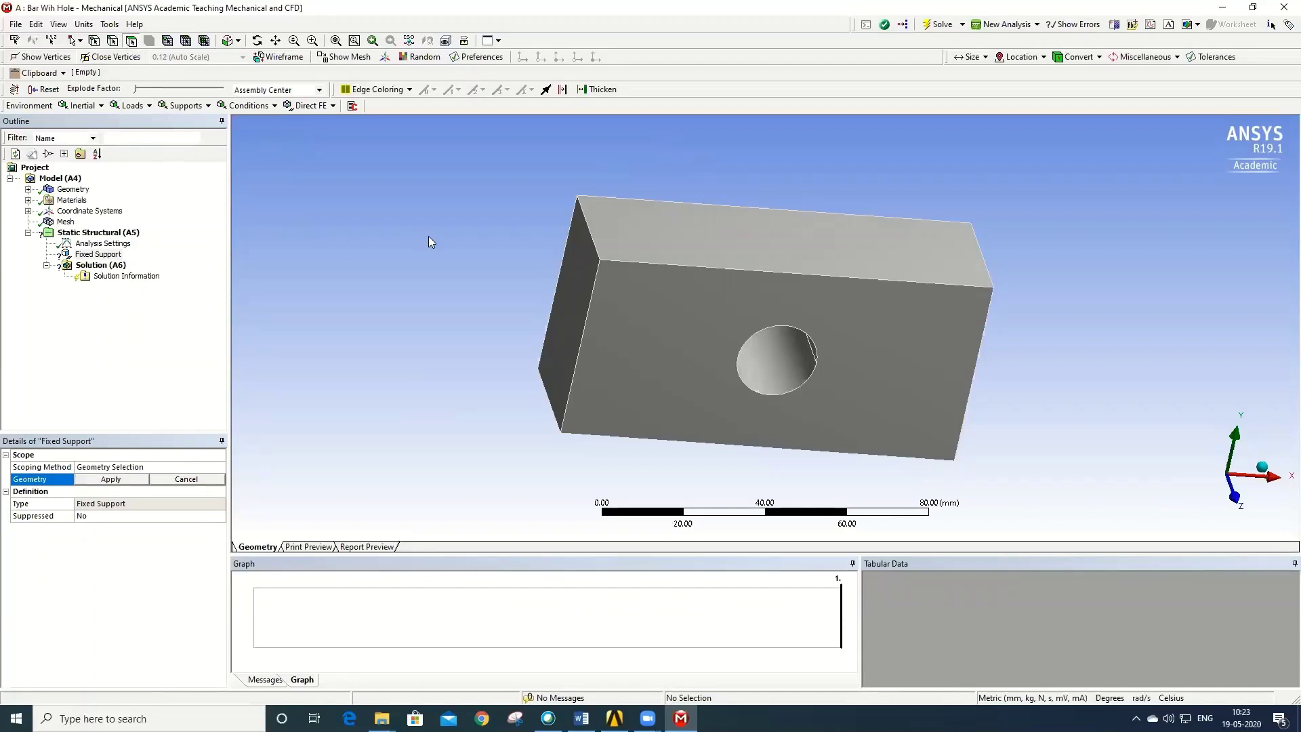
pyautogui.click(579, 298)
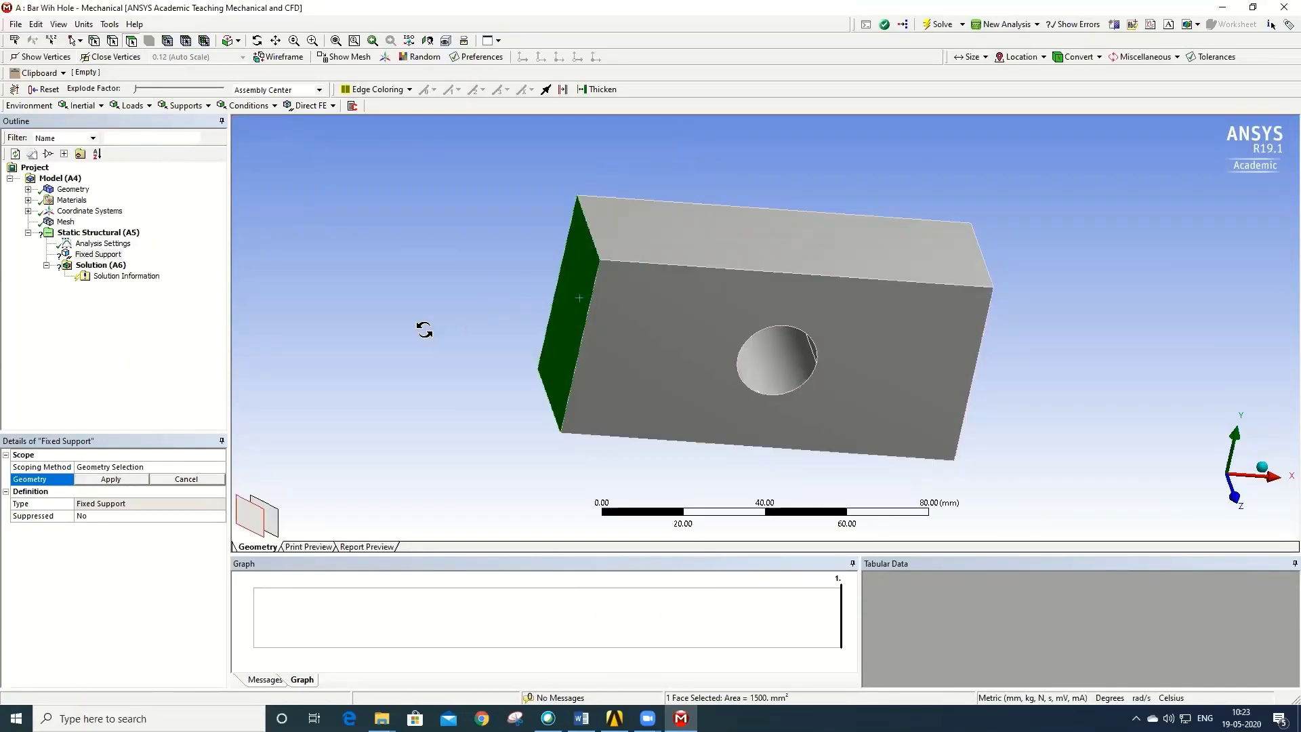
pyautogui.click(128, 481)
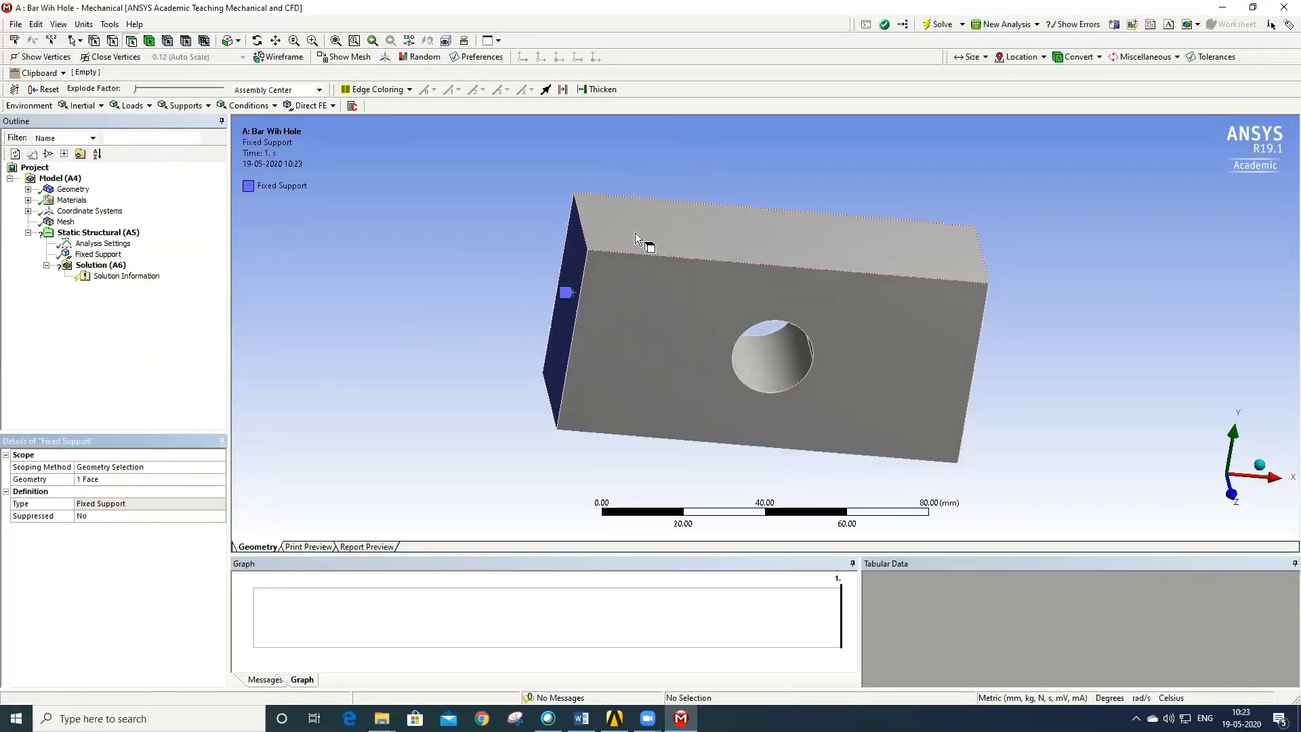
pyautogui.moveTo(530, 338); pyautogui.dragTo(437, 335, button='middle')
# - Insert a Force load on the bar's right end face
pyautogui.click(99, 233)
pyautogui.rightClick(115, 236)
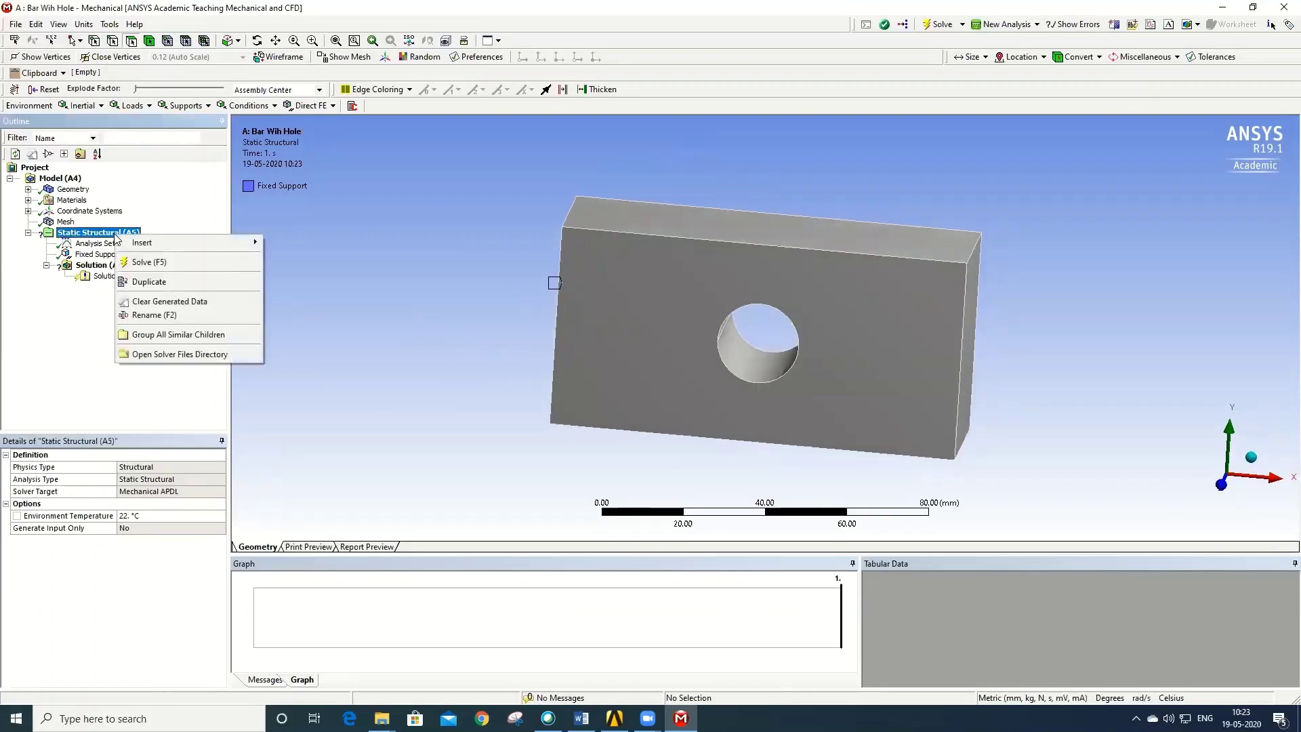
pyautogui.moveTo(144, 244)
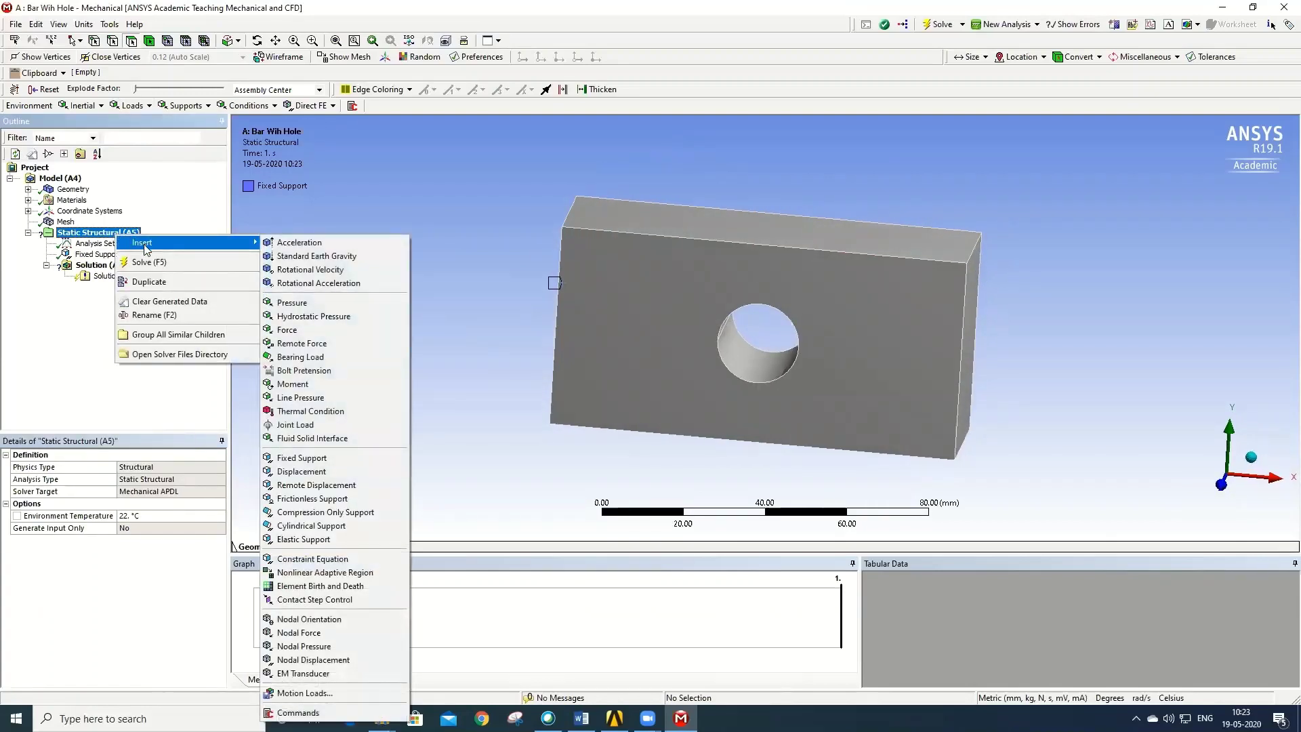
pyautogui.click(328, 331)
pyautogui.moveTo(373, 355); pyautogui.dragTo(355, 354, button='middle')
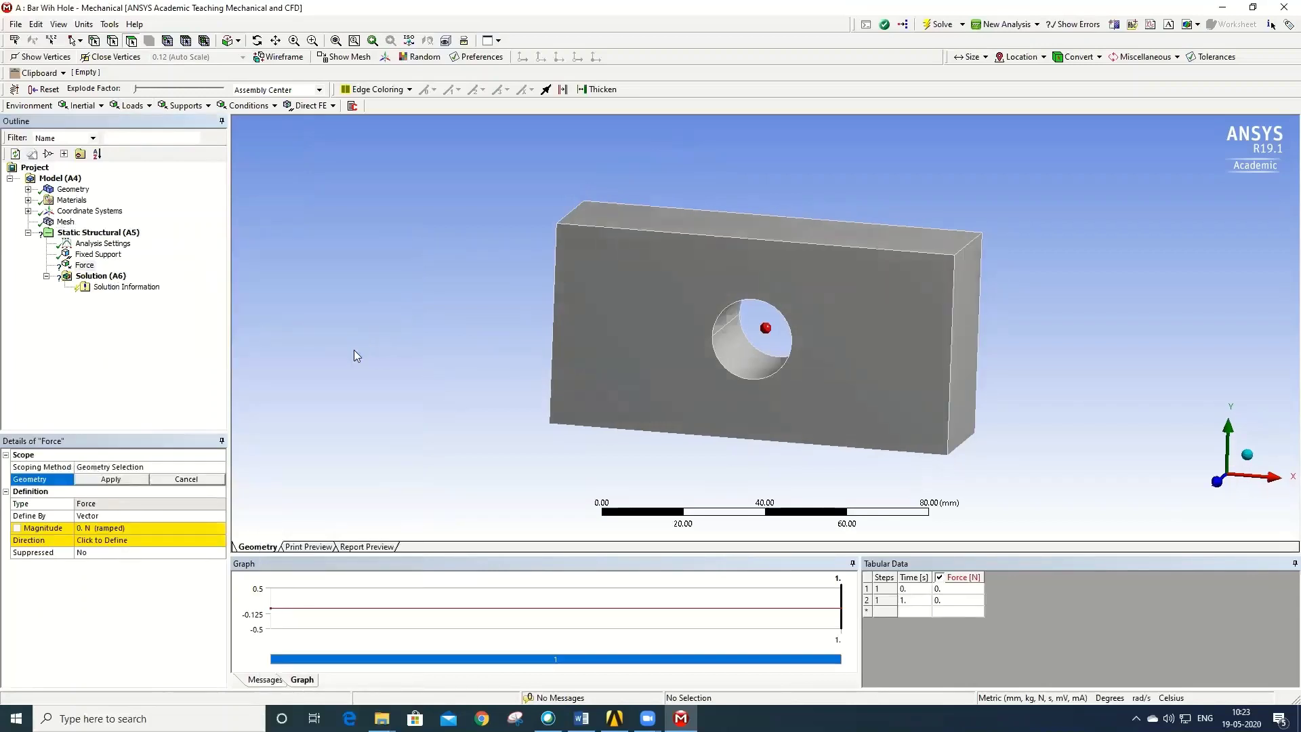
pyautogui.click(958, 408)
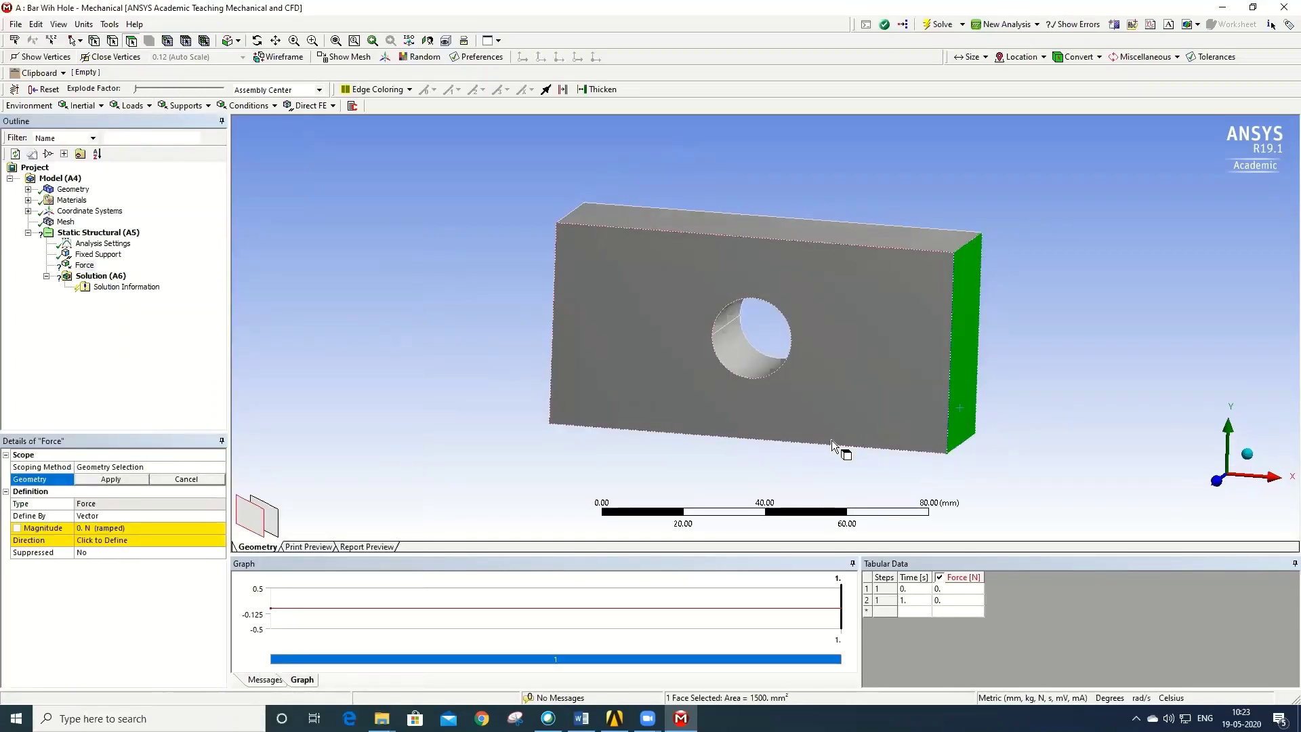
pyautogui.click(134, 481)
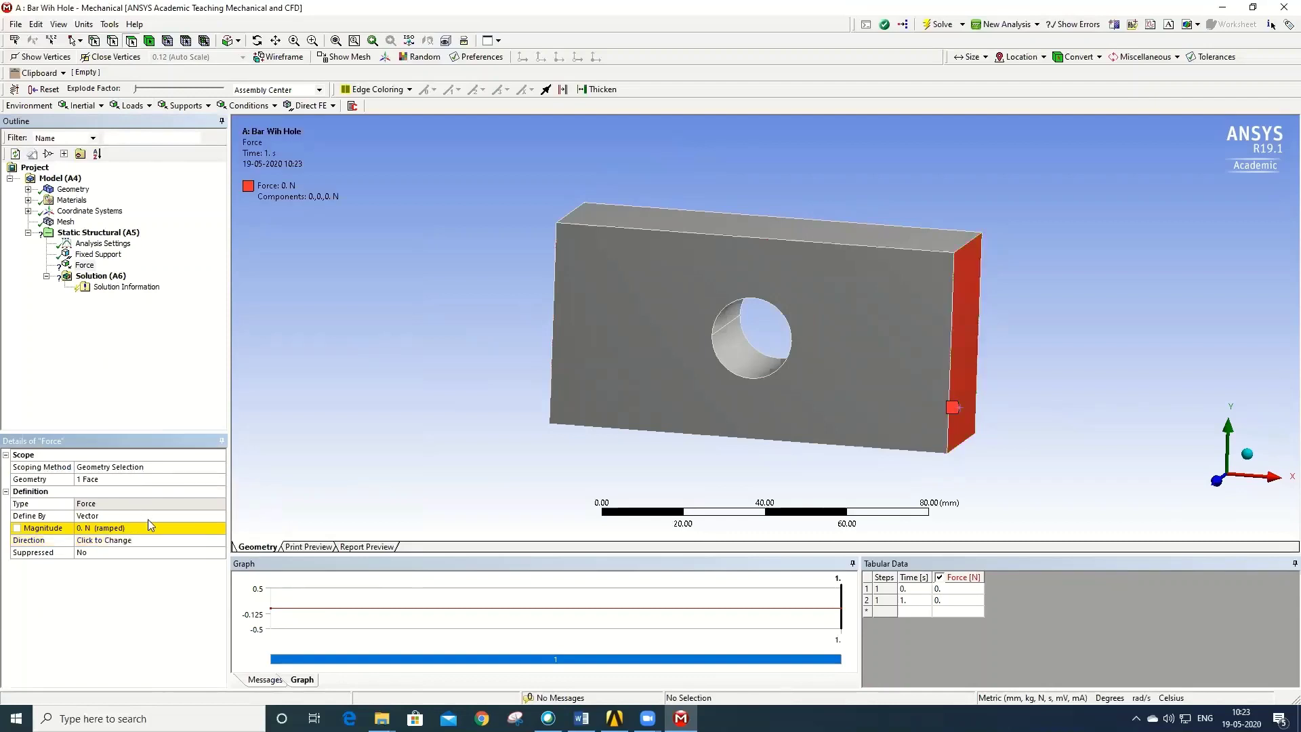
# - Set the force magnitude to 100 N, pointing outward along +X
pyautogui.click(128, 527)
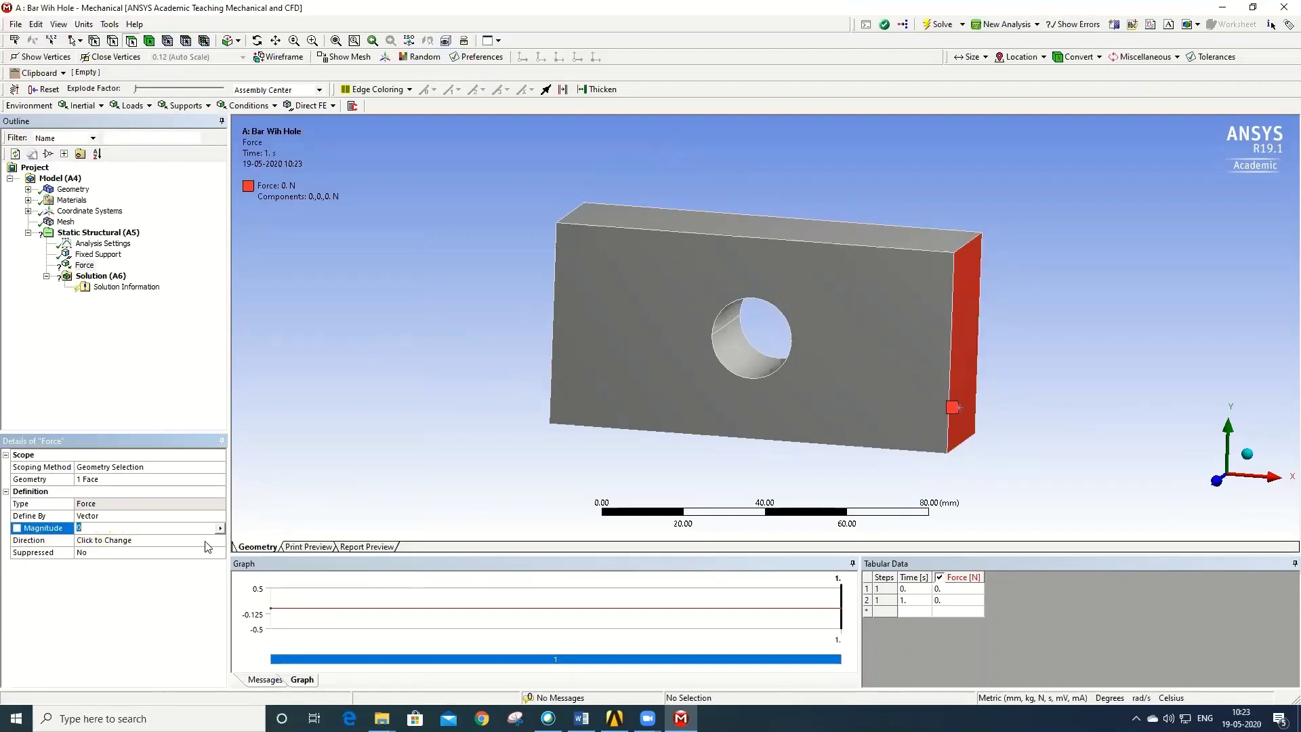
pyautogui.write('100')
pyautogui.press('Return')
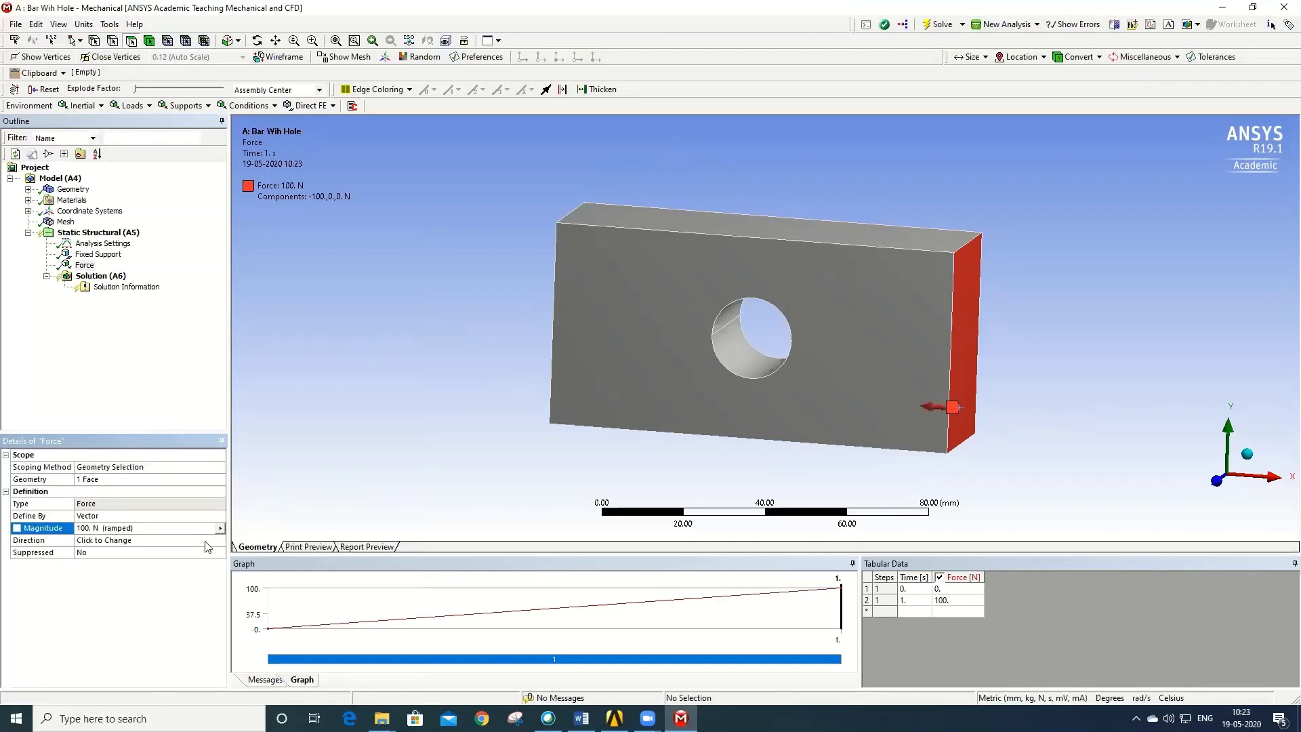
pyautogui.click(131, 541)
pyautogui.click(262, 470)
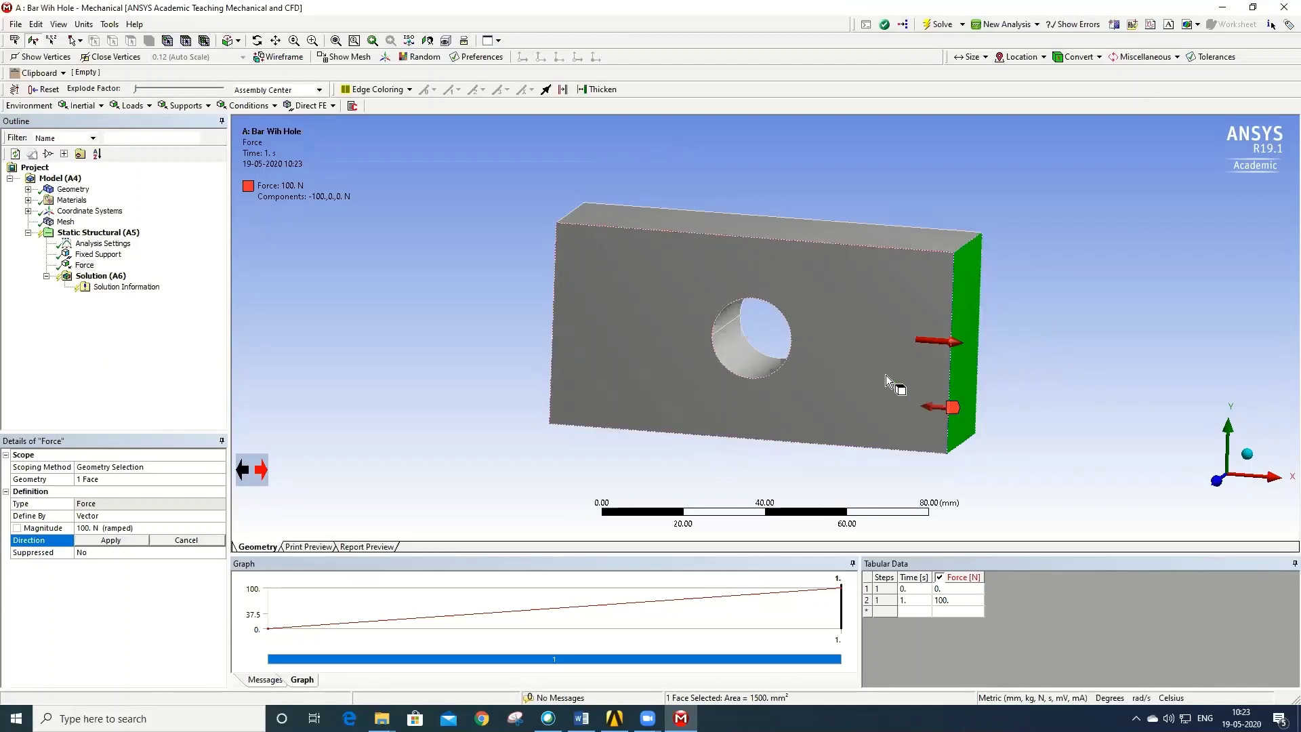
pyautogui.click(132, 540)
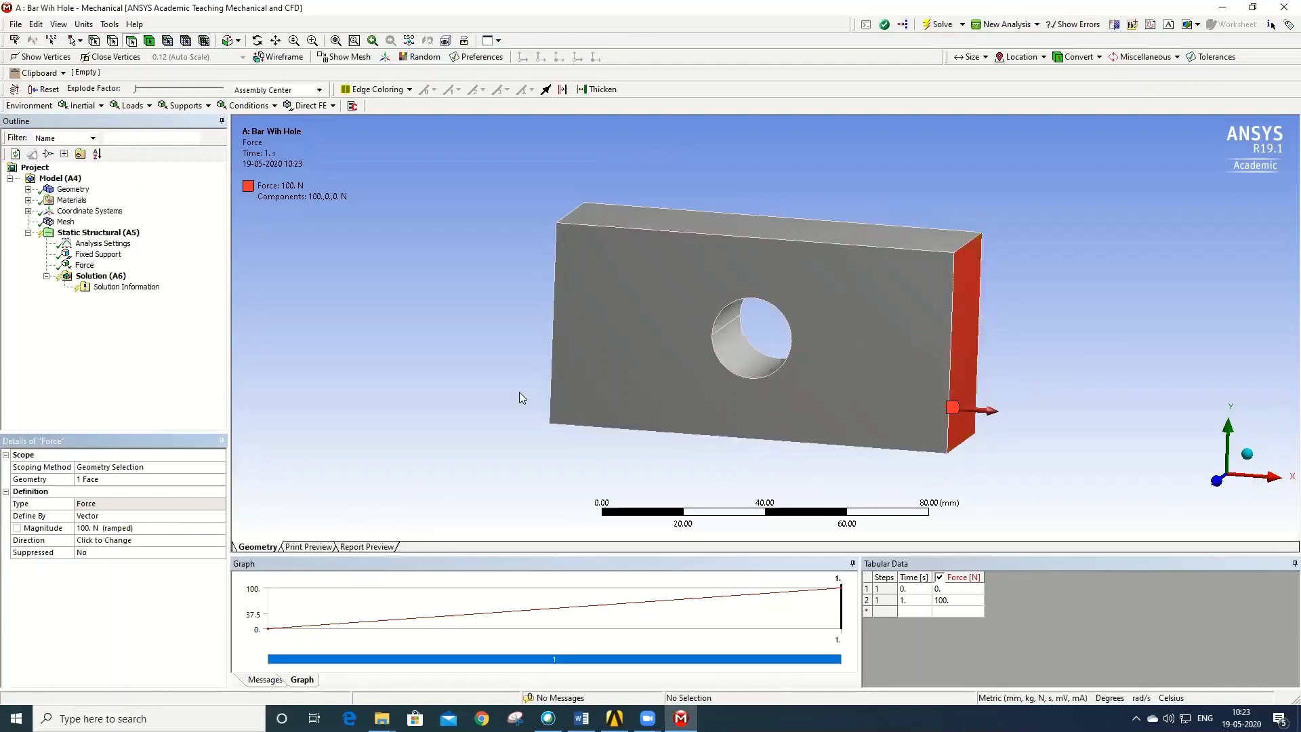
# - Add a Total Deformation result under Solution
pyautogui.click(82, 276)
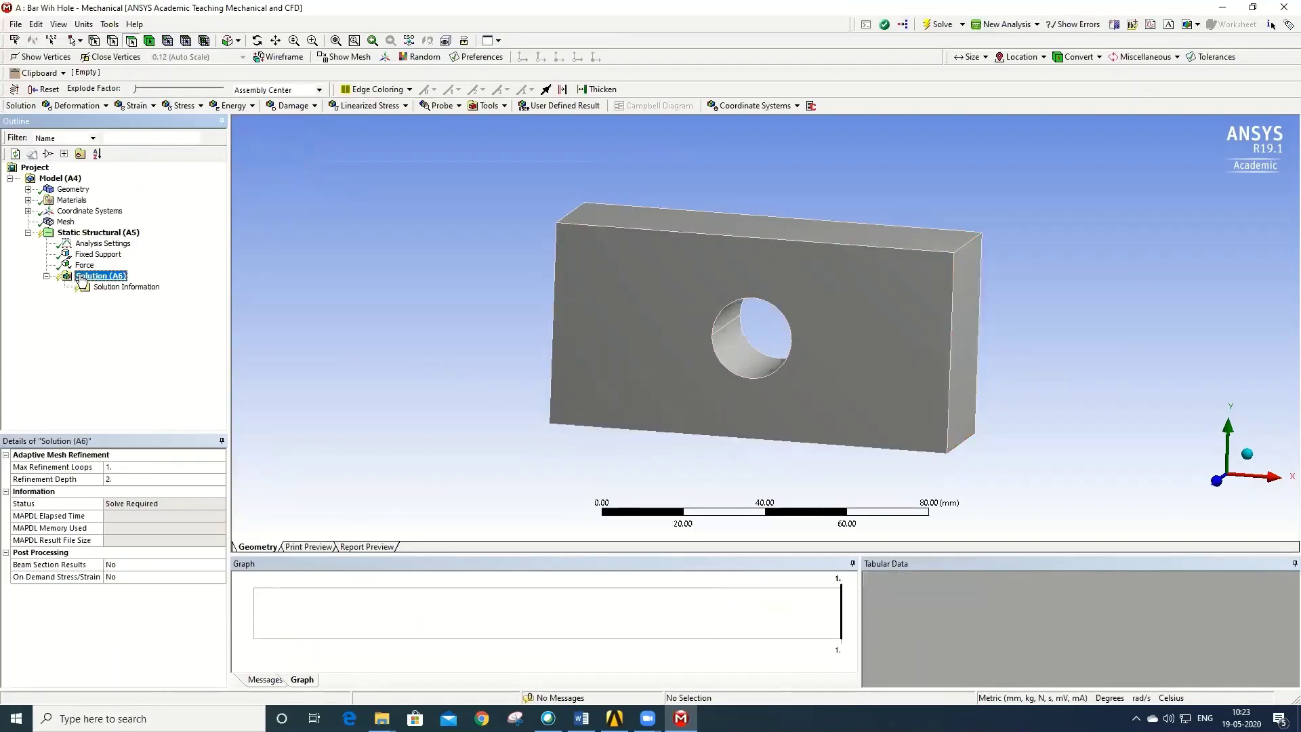
pyautogui.rightClick(81, 278)
pyautogui.moveTo(175, 292)
pyautogui.moveTo(261, 286)
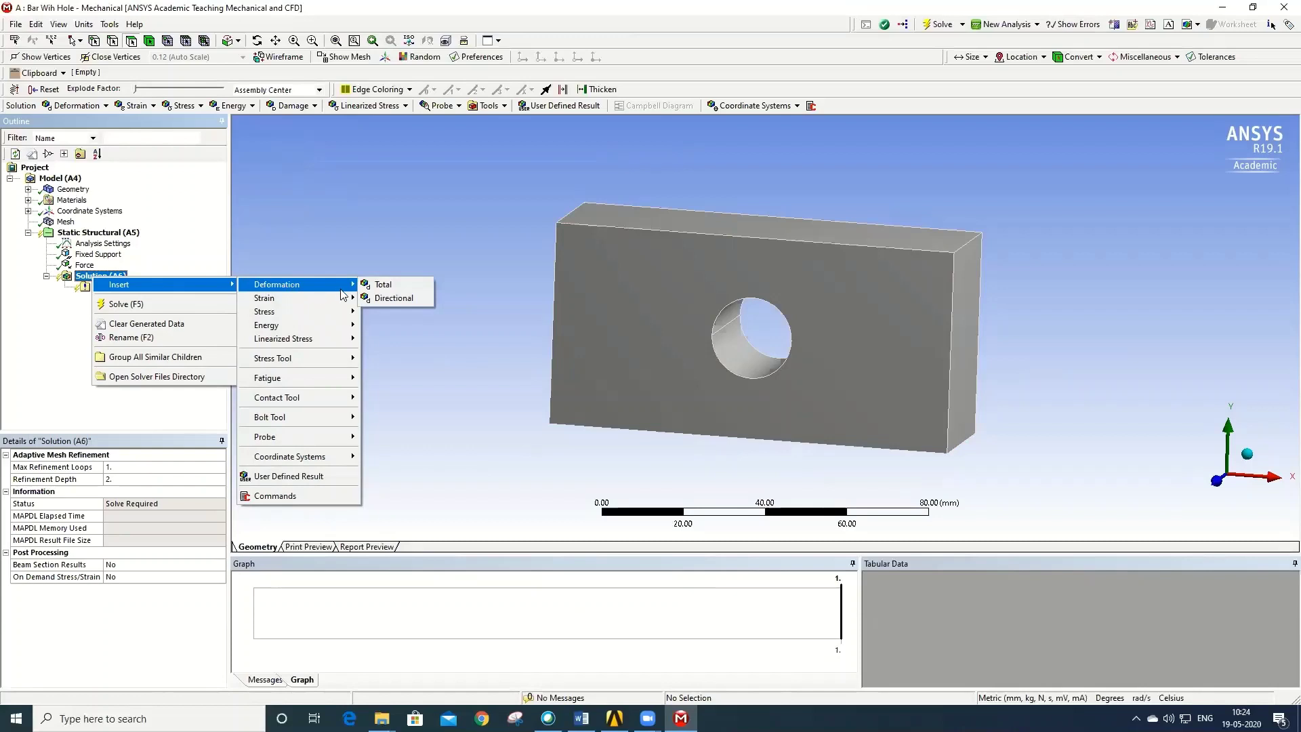
pyautogui.click(383, 285)
# - Add an Equivalent (von-Mises) stress result and solve the analysis
pyautogui.rightClick(100, 278)
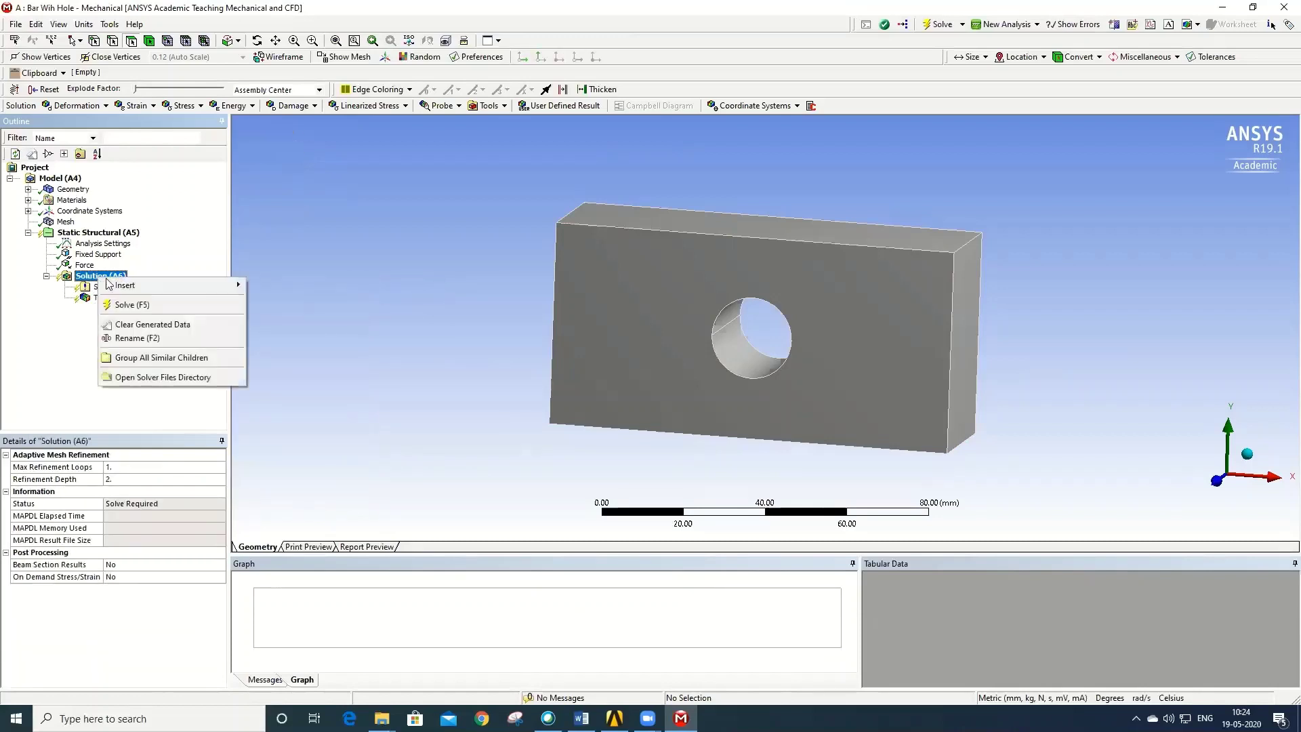
pyautogui.moveTo(115, 288)
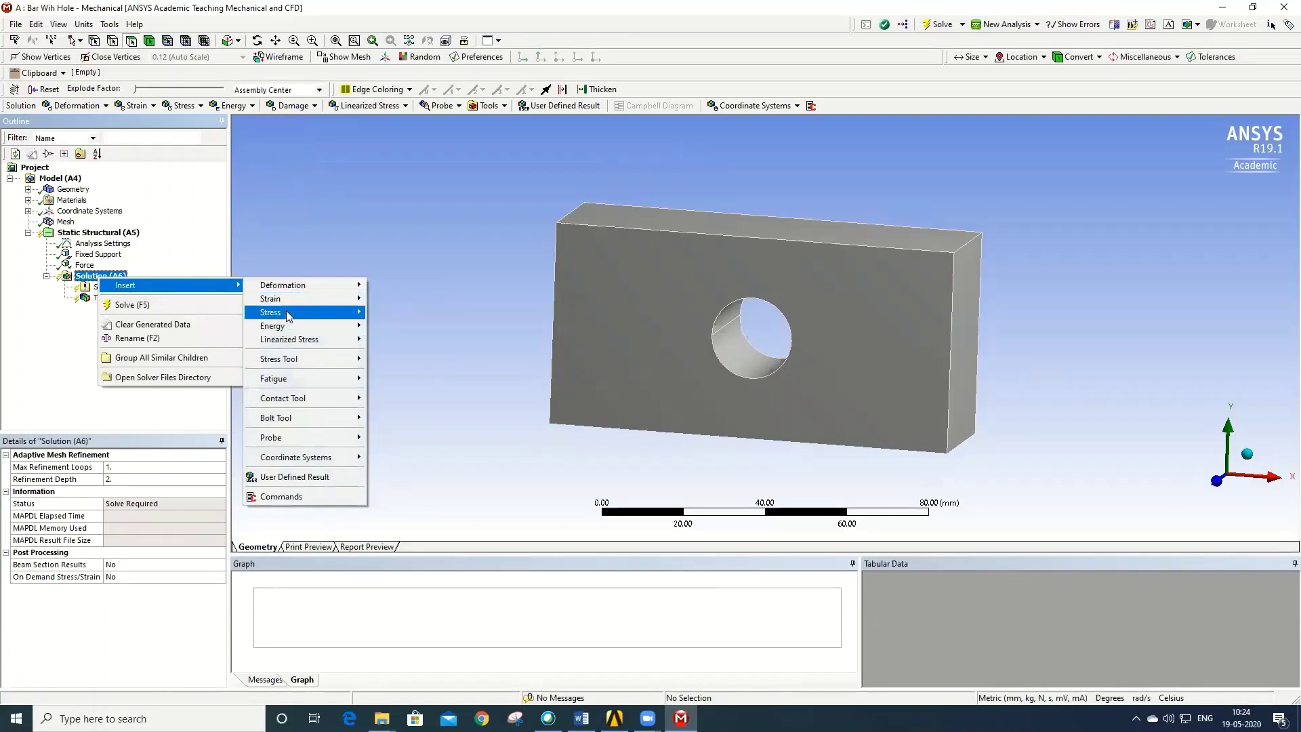
pyautogui.moveTo(288, 314)
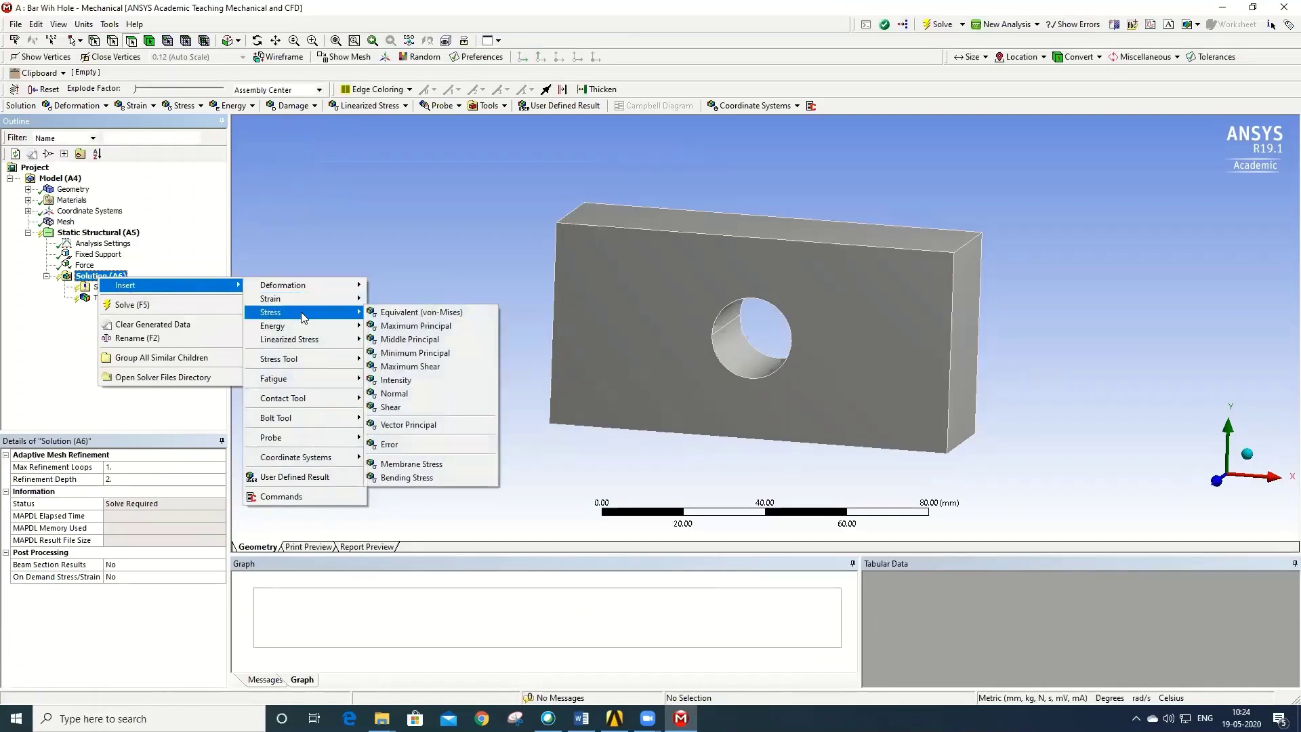
pyautogui.click(395, 318)
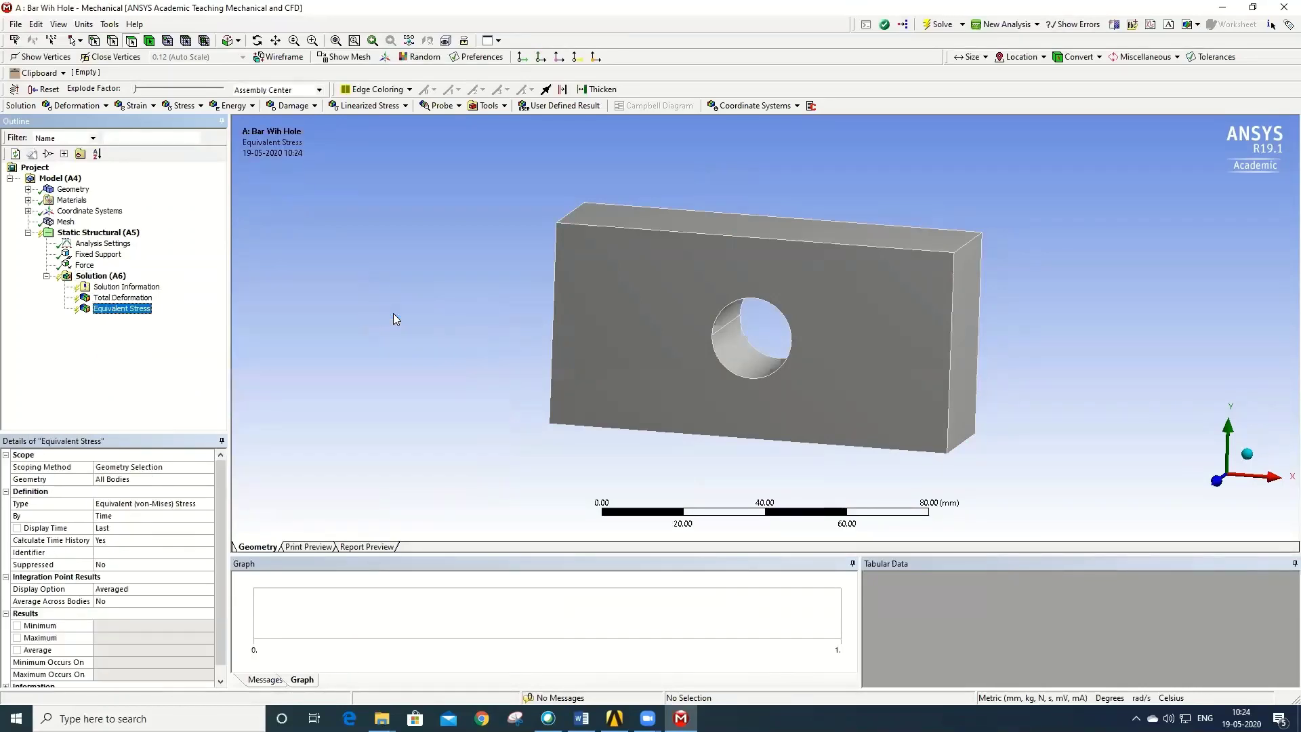
pyautogui.rightClick(112, 277)
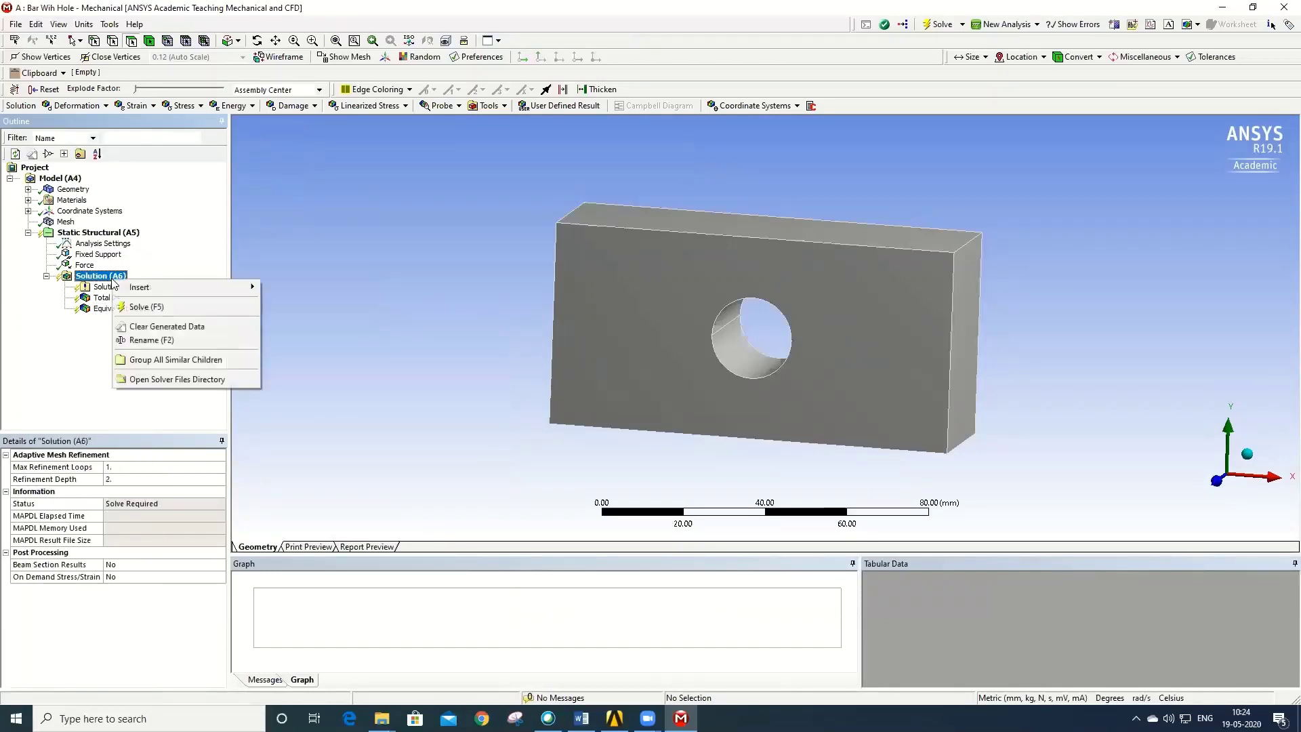
pyautogui.click(160, 307)
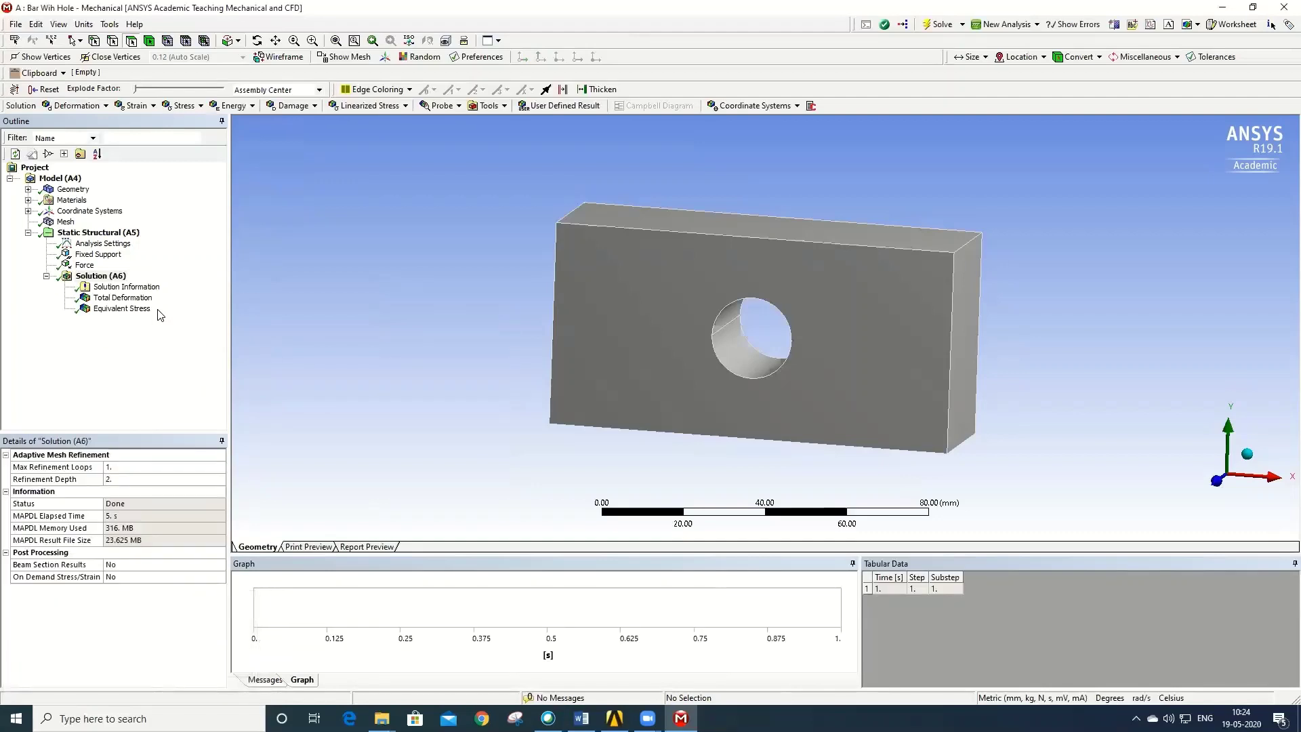
# - Review total deformation, then animate the von-Mises stress contour peaking at 0.24438 MPa near the hole
pyautogui.click(135, 300)
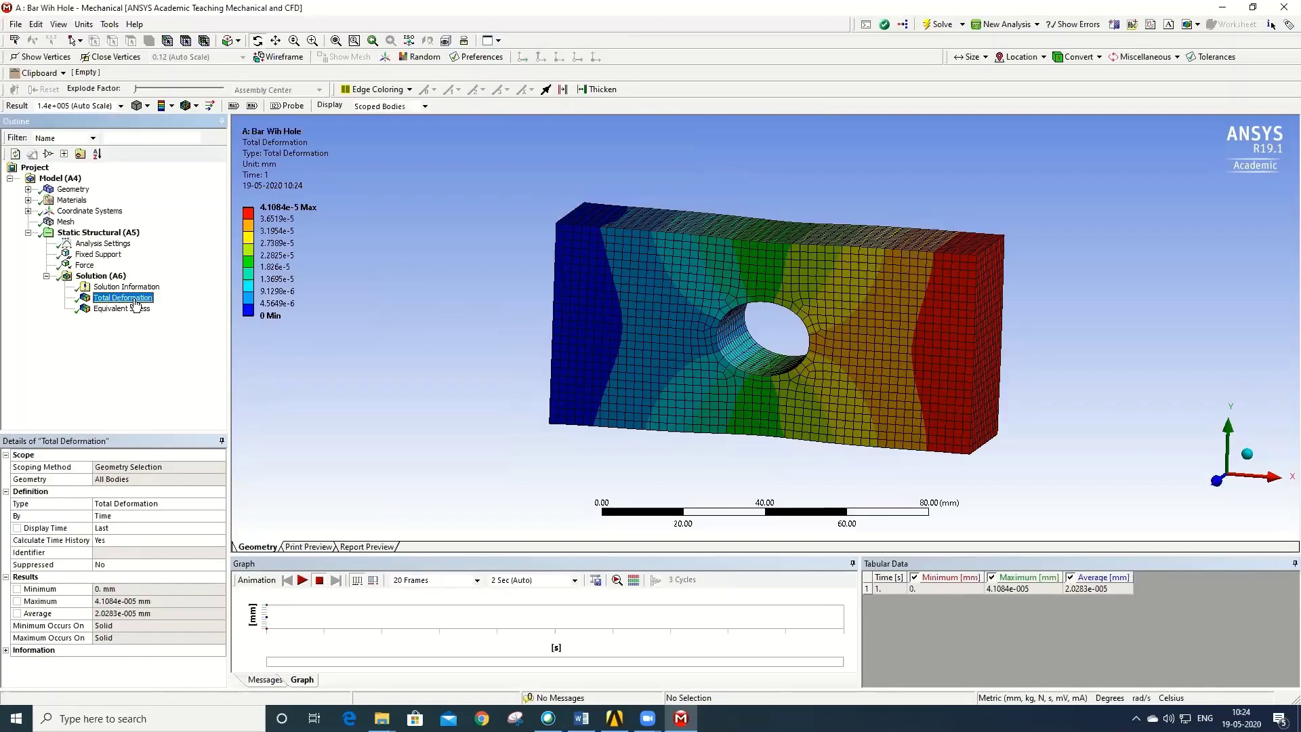
pyautogui.moveTo(432, 274); pyautogui.dragTo(435, 279)
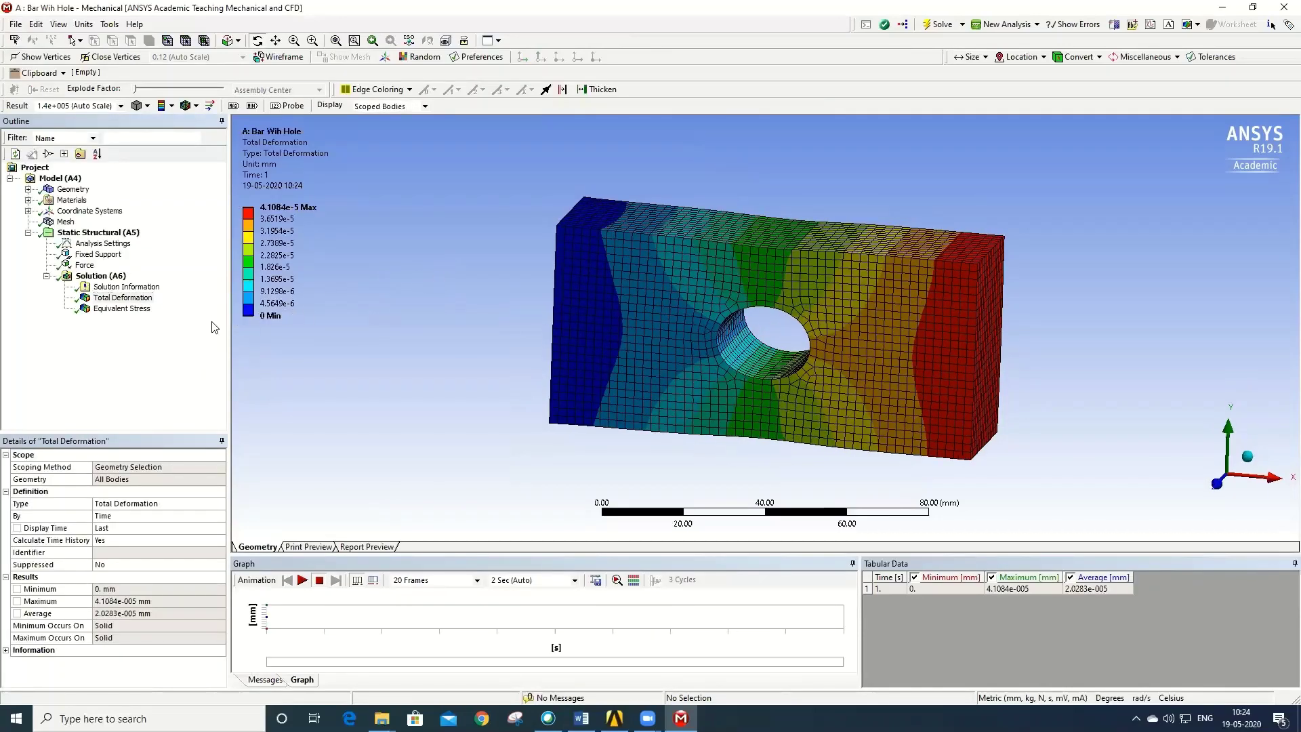
pyautogui.click(122, 309)
pyautogui.moveTo(415, 339)
pyautogui.mouseDown()
pyautogui.moveTo(424, 312)
pyautogui.moveTo(416, 359)
pyautogui.mouseUp()
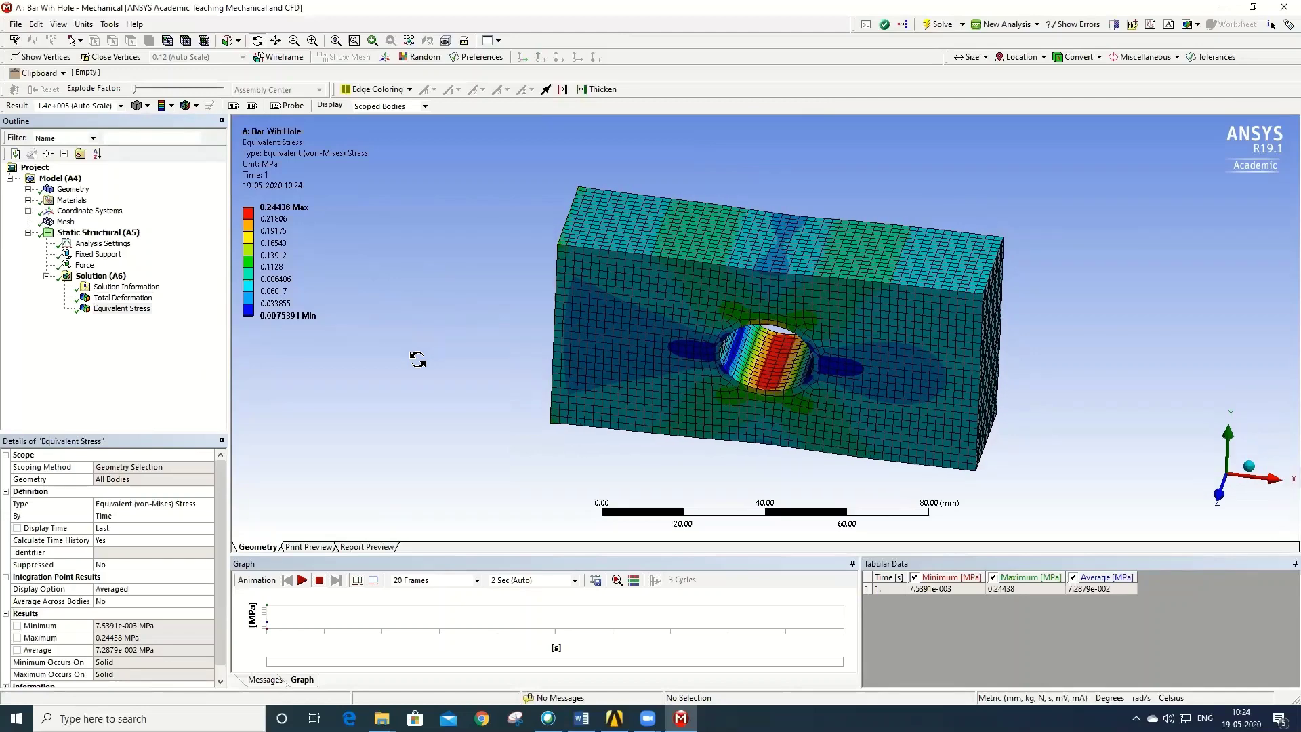
pyautogui.click(303, 581)
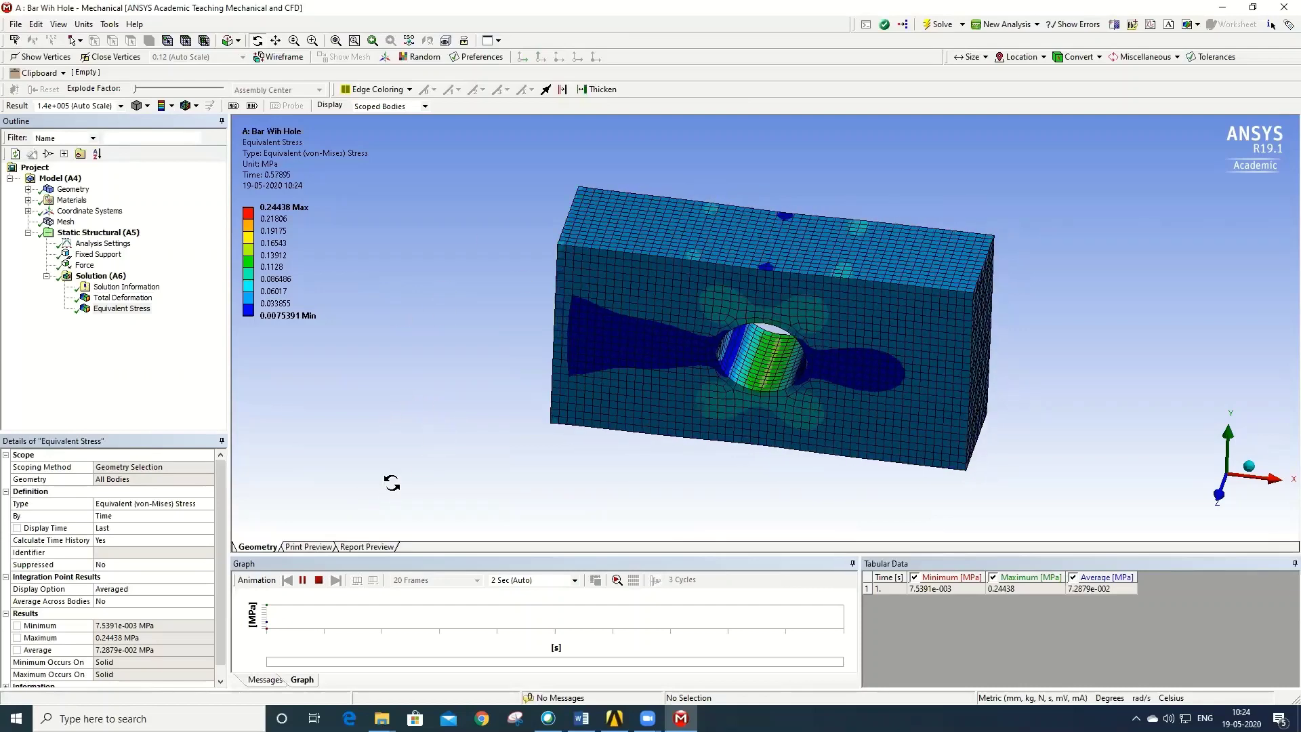
pyautogui.click(303, 581)
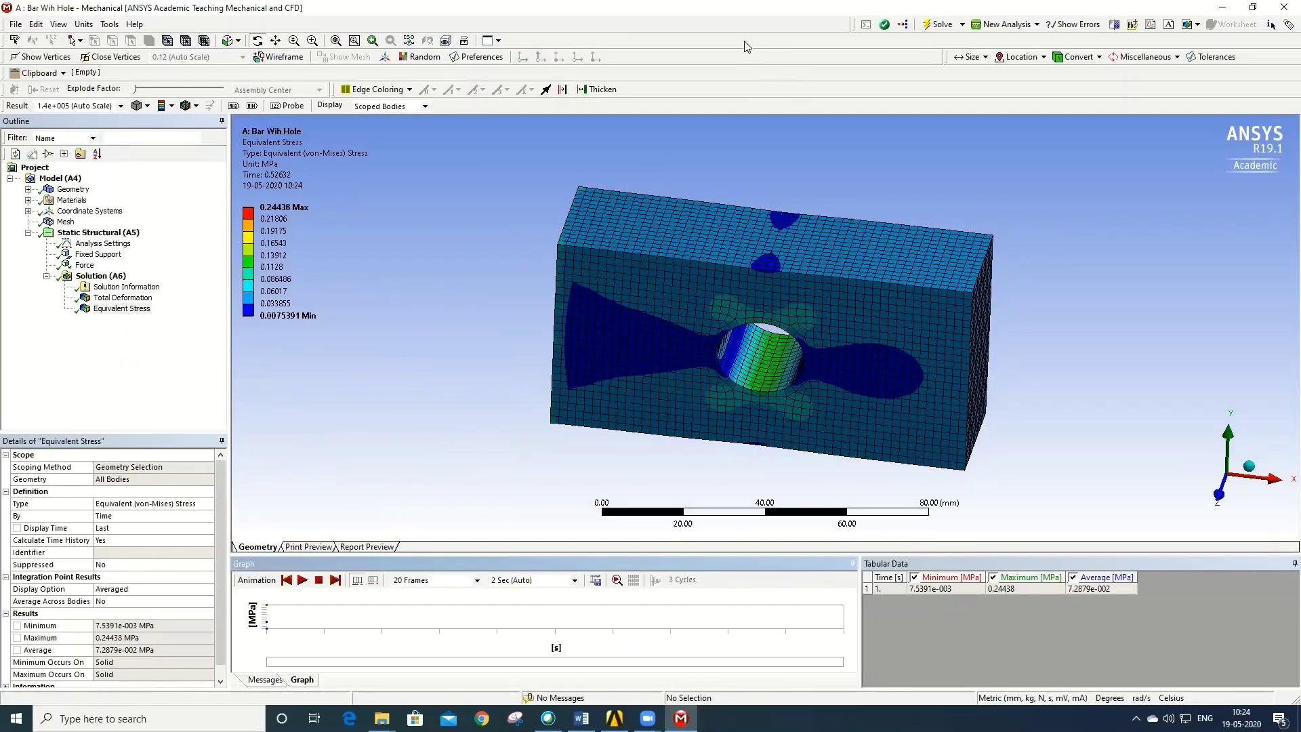